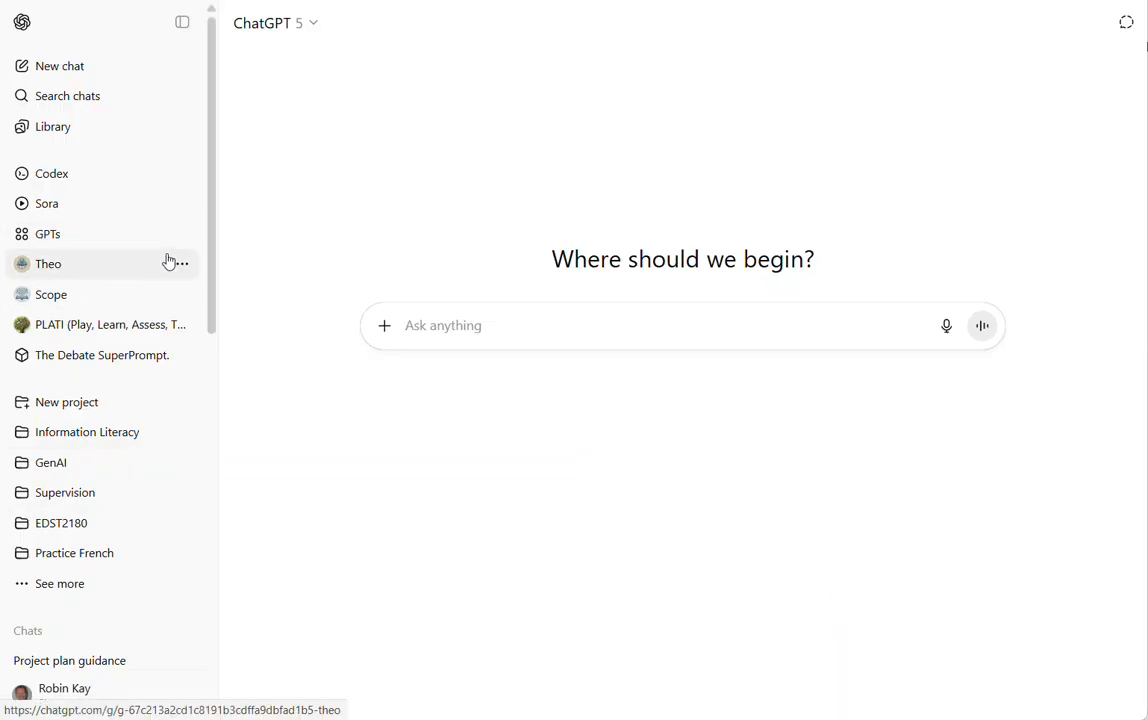
# Start a new GPT and request one focusing on the benefits and challenges of a HyFlex teaching and learning approach for higher education educators
pyautogui.click(69, 247)
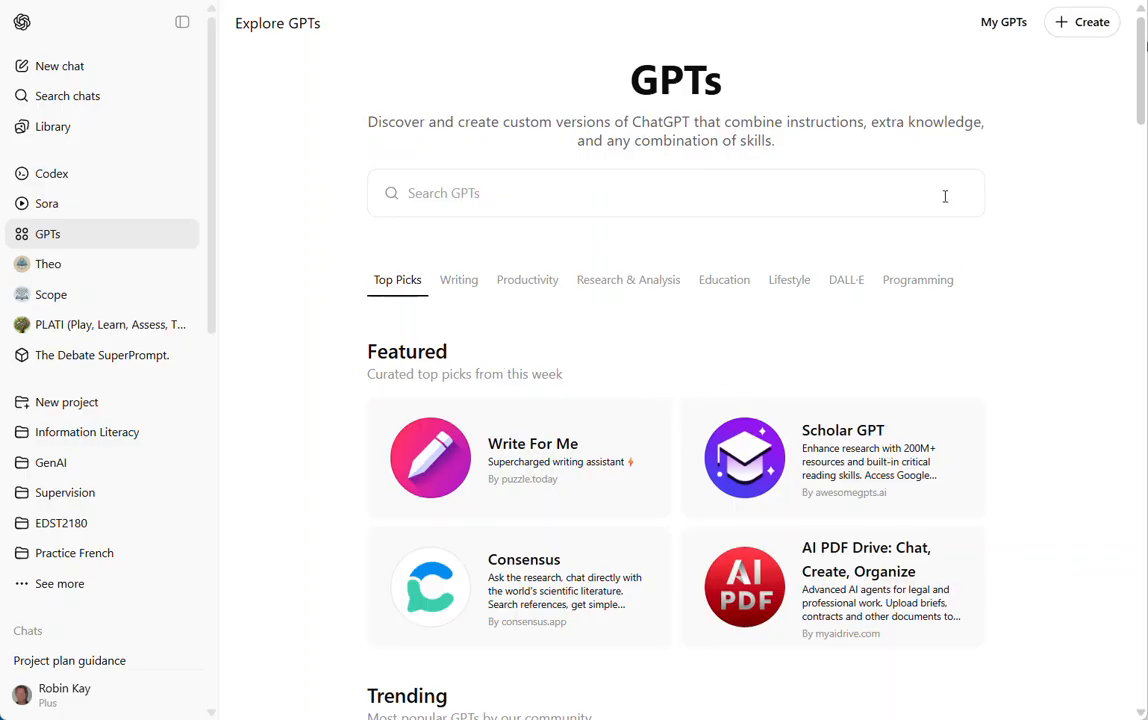
pyautogui.click(1085, 25)
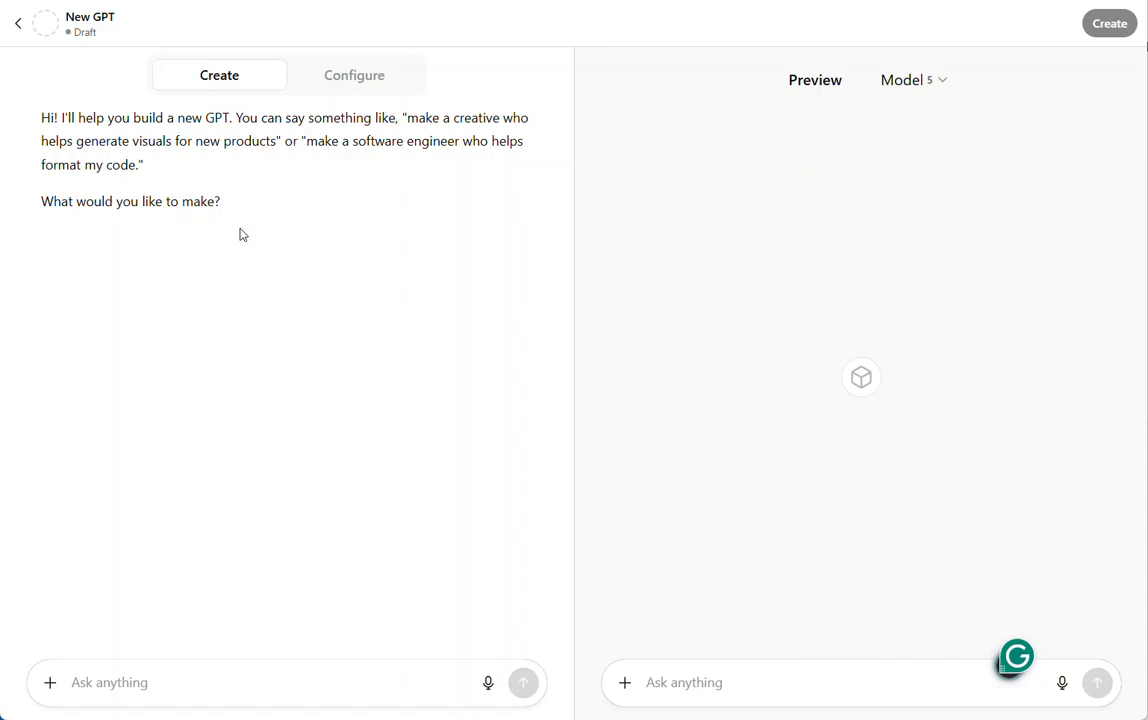
pyautogui.write('I would like  a new GPT focusing on the benefits and challenges of using a HyFlex teaching and learning approach for higher education educators.')
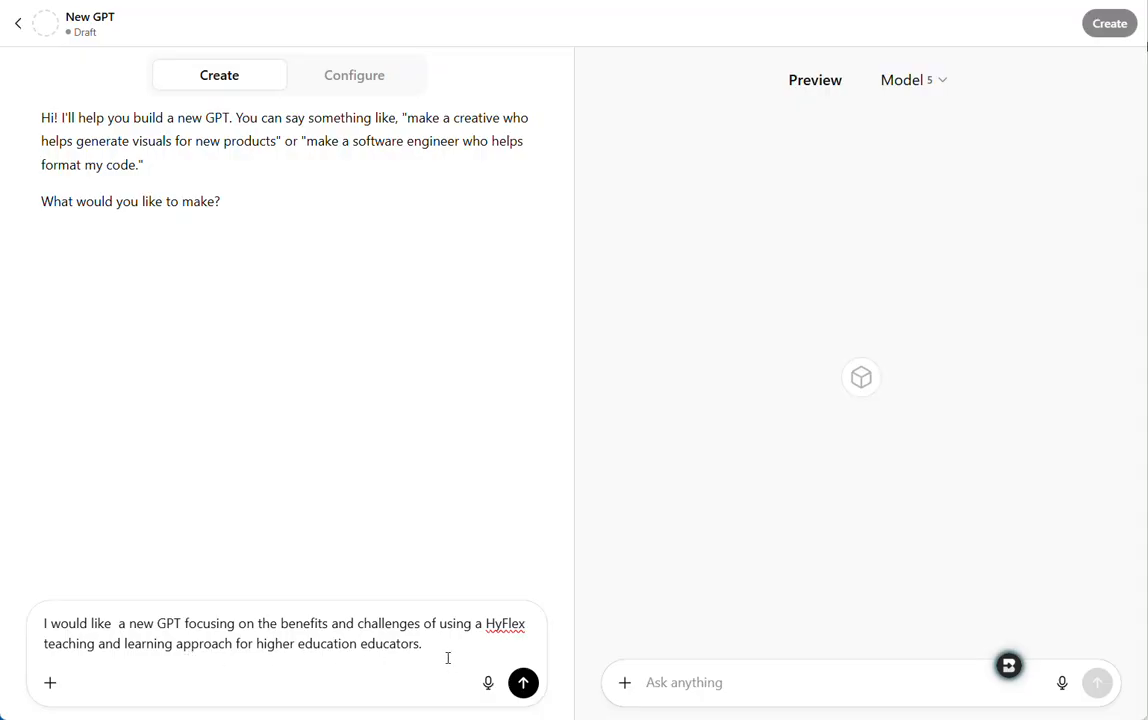
pyautogui.click(522, 686)
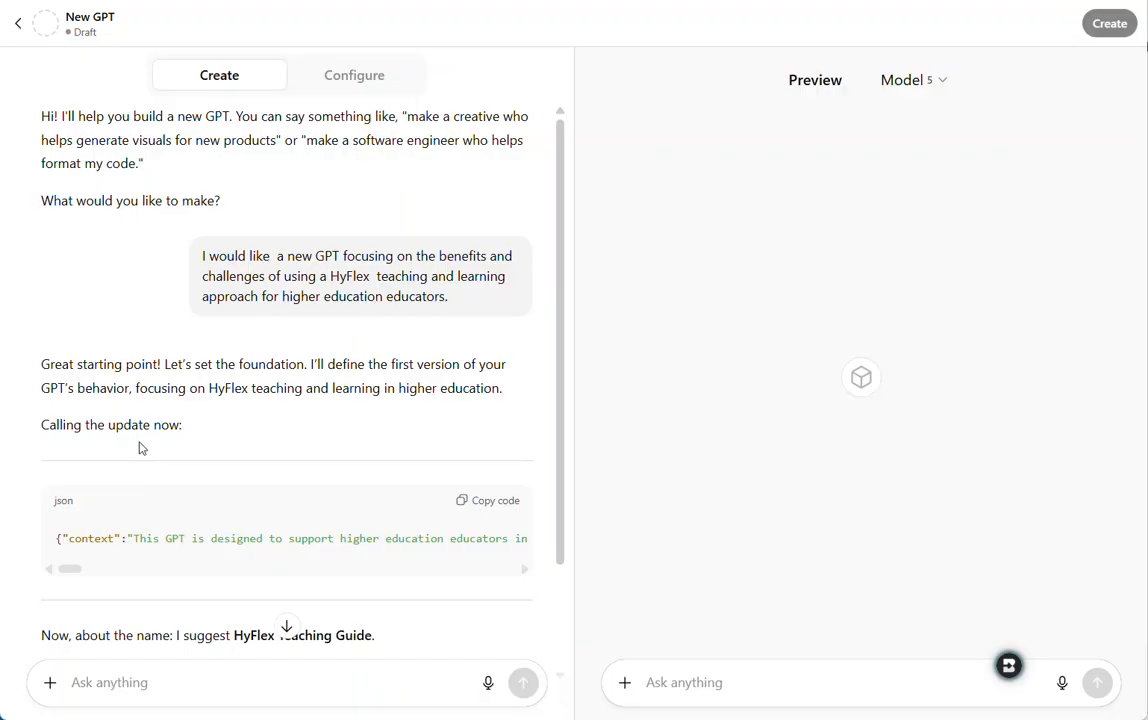
# Accept the suggested name HyFlex Teaching Guide by replying "I like your name" to the GPT builder
pyautogui.scroll(-1, 566, 509)
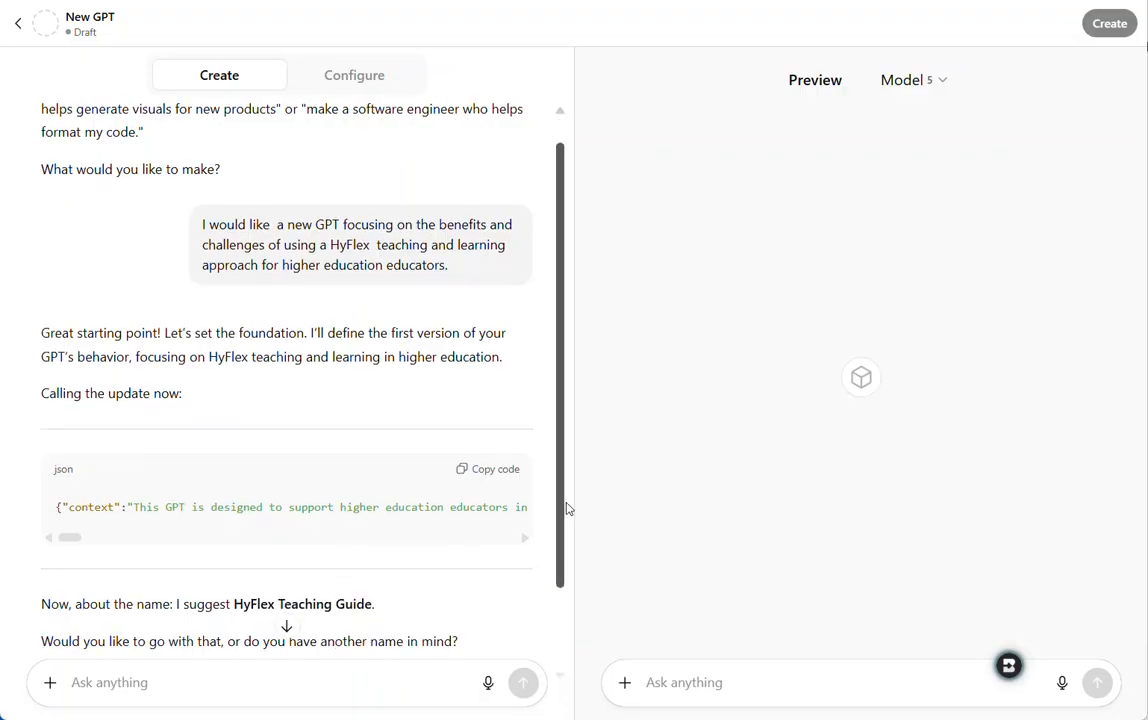
pyautogui.scroll(-2, 566, 509)
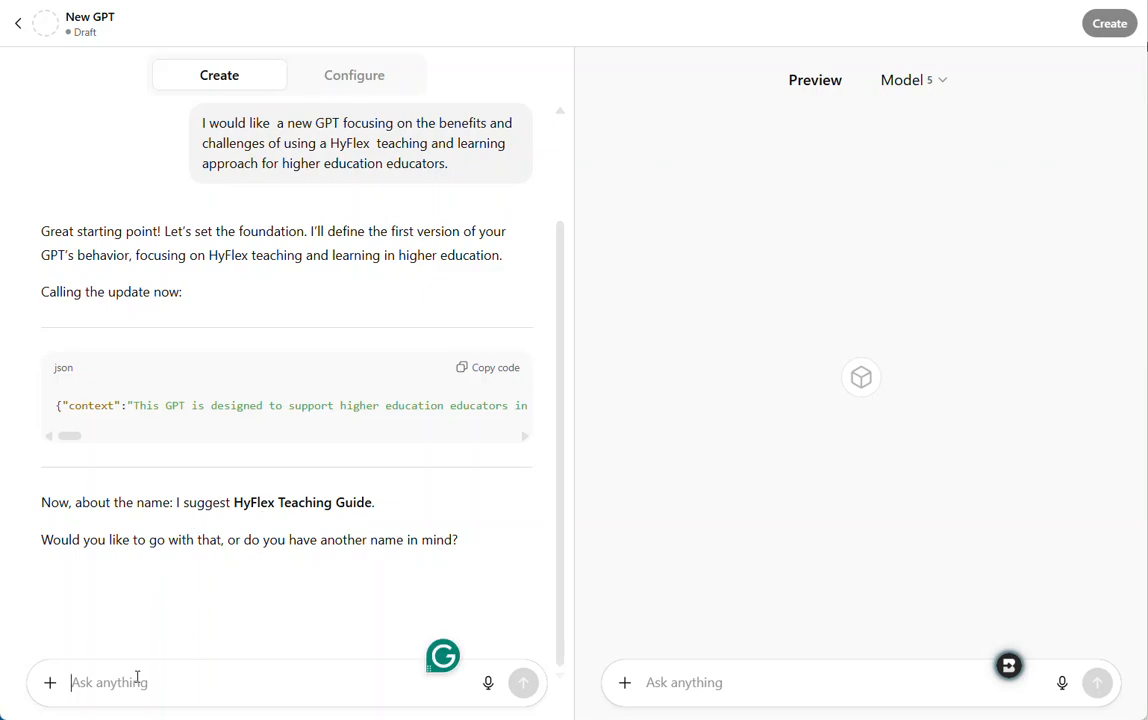
pyautogui.write('I like your ')
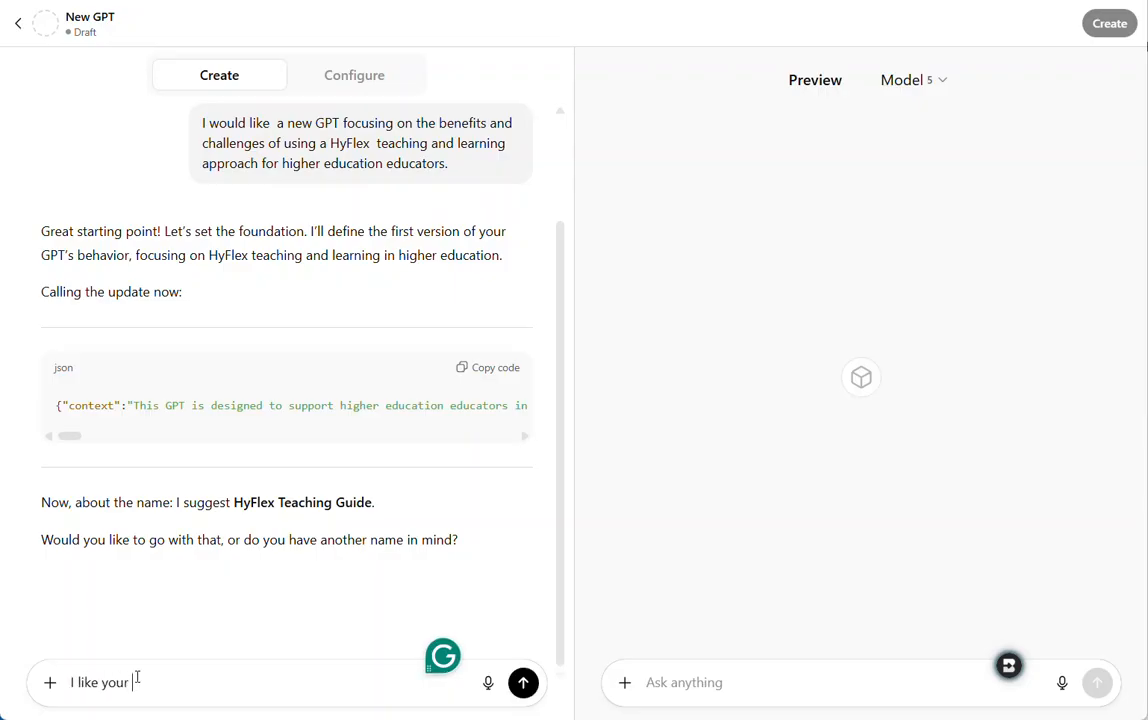
pyautogui.write('name')
pyautogui.press('Return')
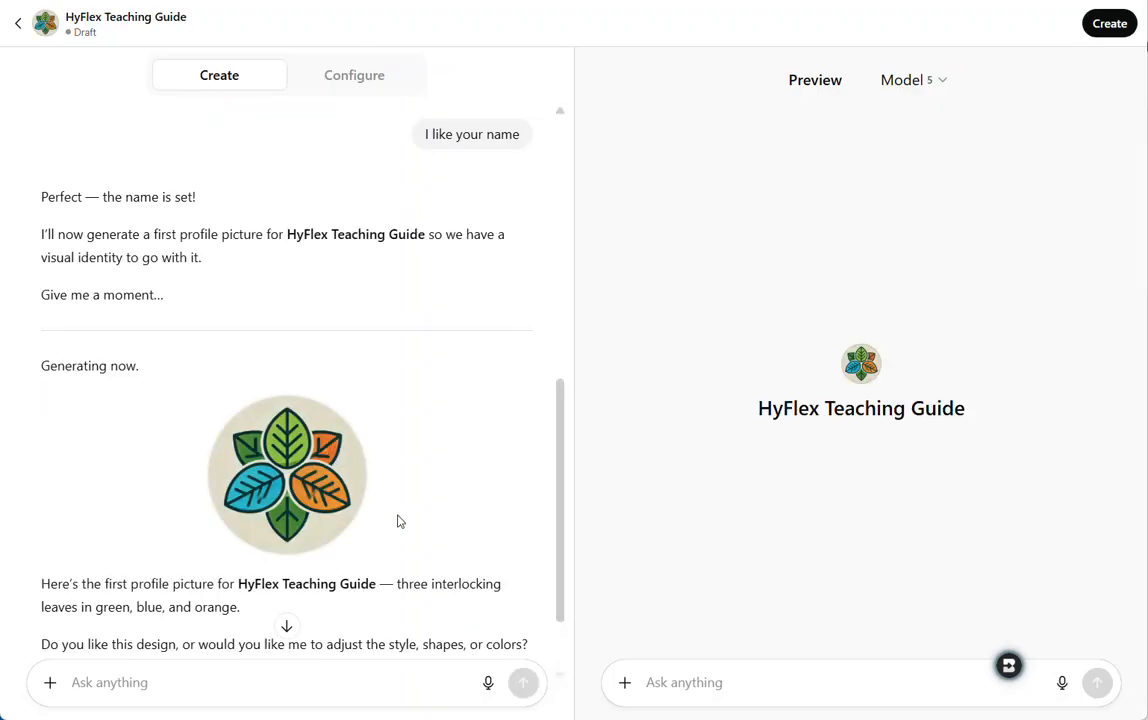
# Approve the proposed leaf profile picture by replying "Yes" to the builder
pyautogui.moveTo(560, 505); pyautogui.dragTo(560, 557)
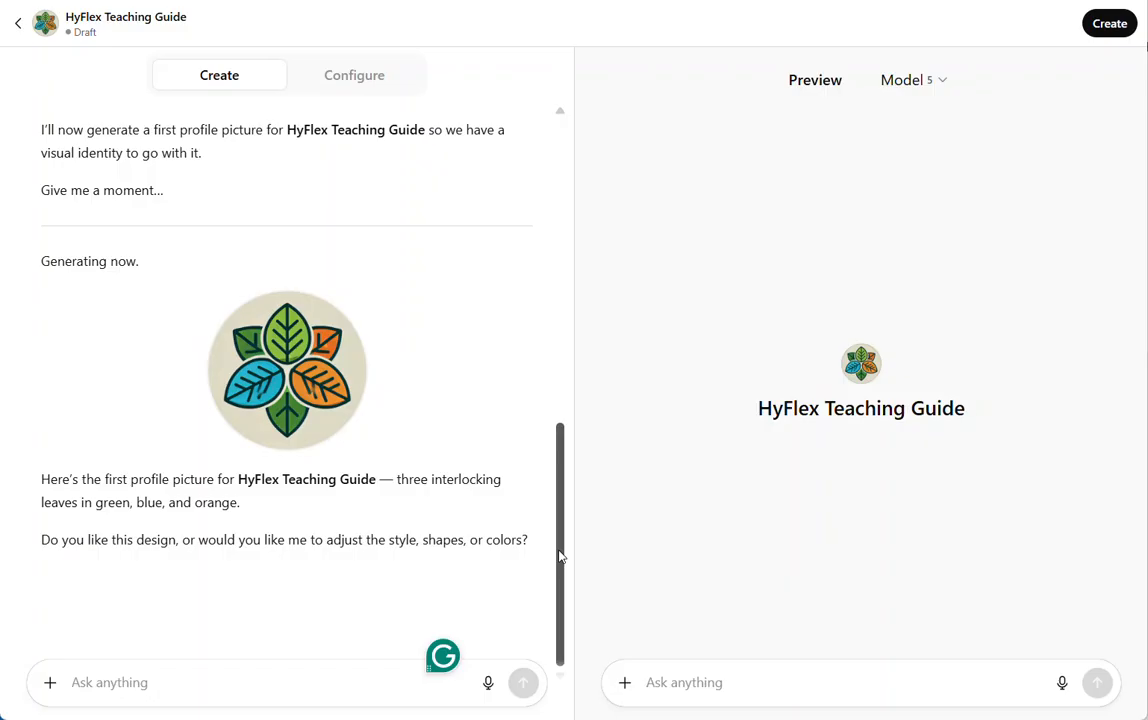
pyautogui.click(560, 557)
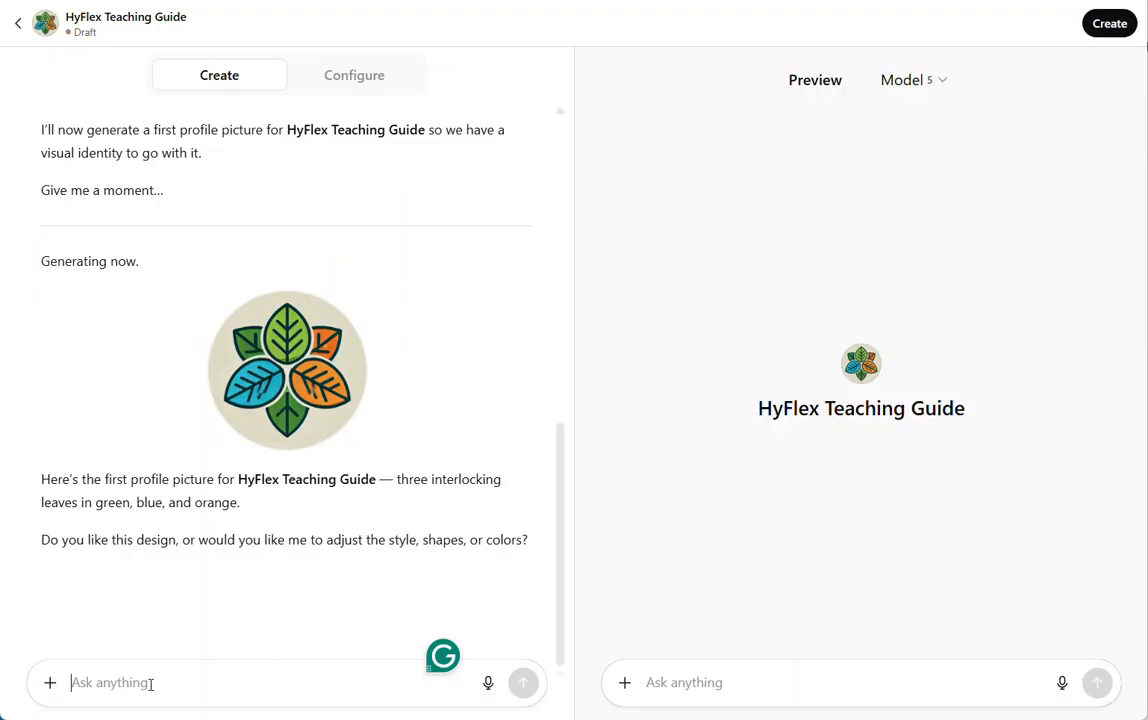
pyautogui.write('Yes')
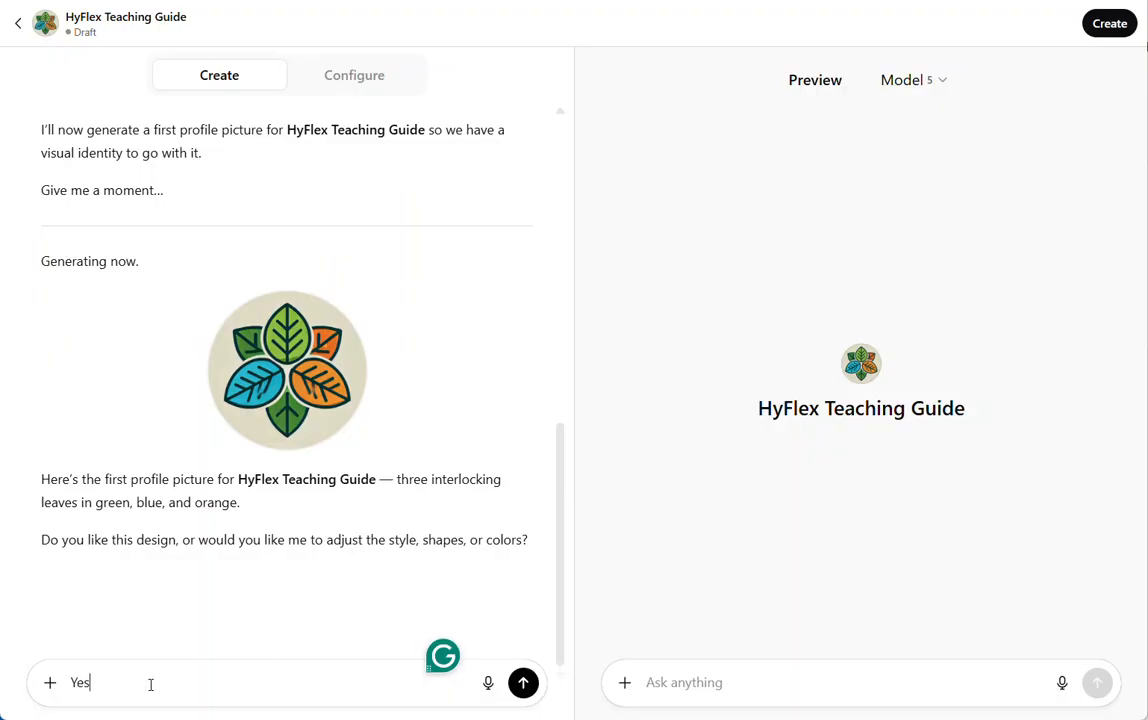
pyautogui.press('Return')
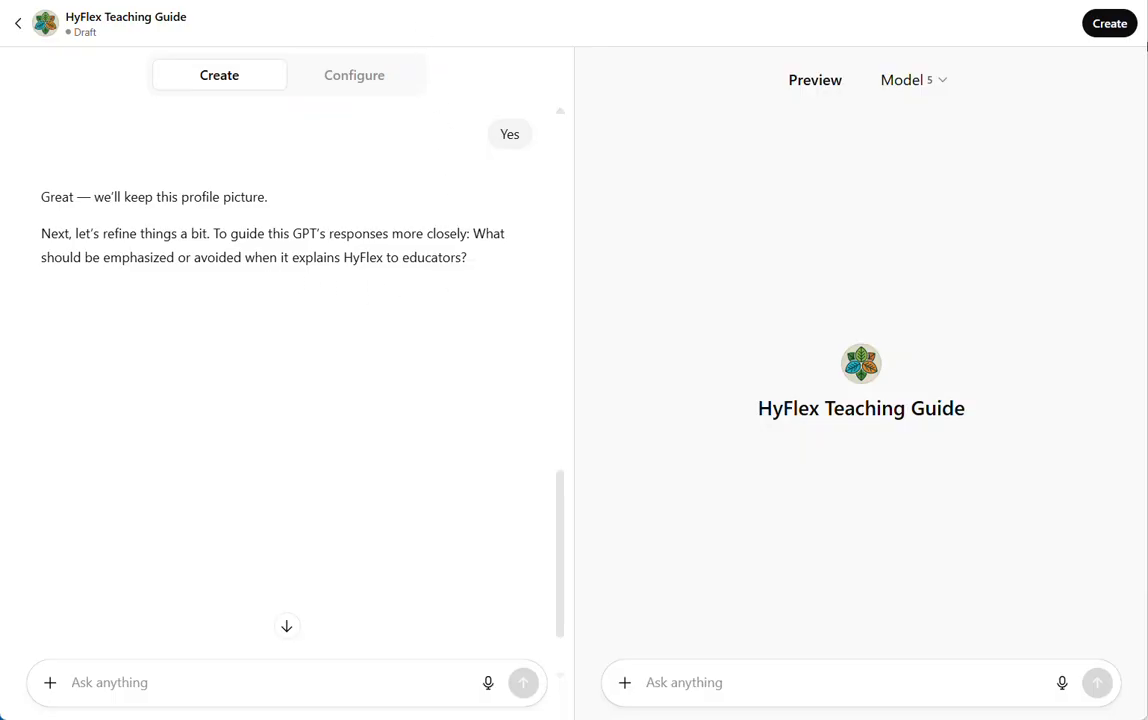
# Tell the builder to use evidence based practice and clear explanations with examples if possible, and answer the tone question with "conversational and approachable"
pyautogui.write('You need to use evidence based practice and offer clear explanations, with examples if possible.')
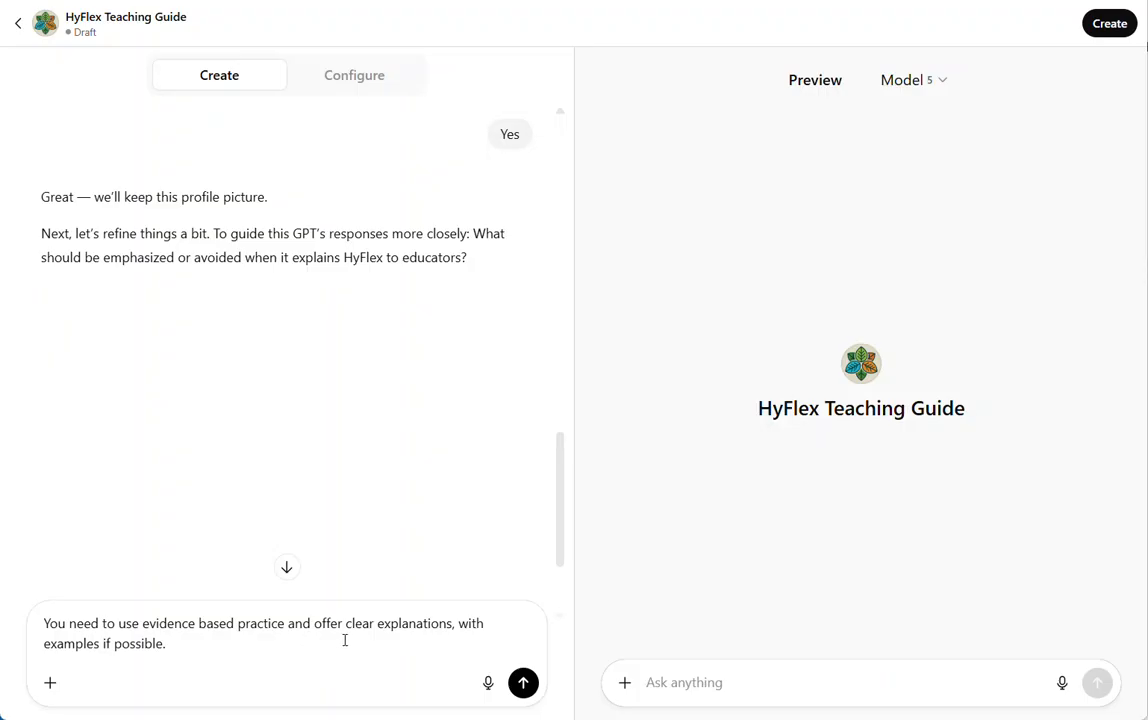
pyautogui.click(523, 683)
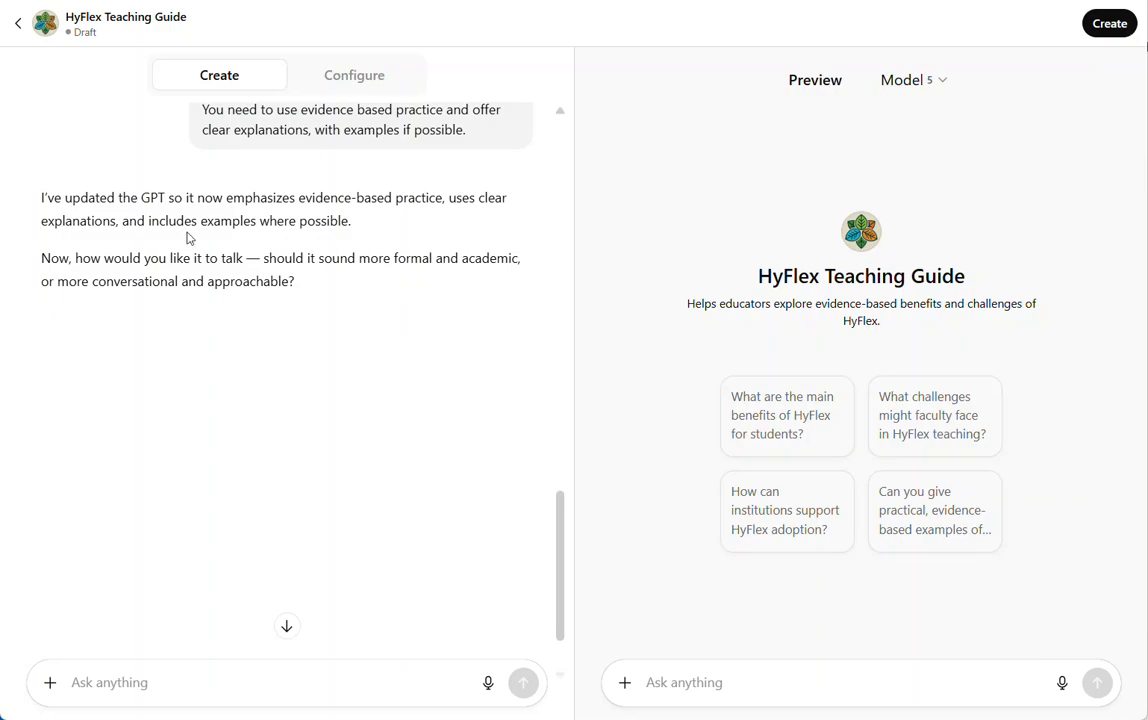
pyautogui.moveTo(92, 287); pyautogui.dragTo(287, 287)
pyautogui.hotkey('ctrl', 'c')
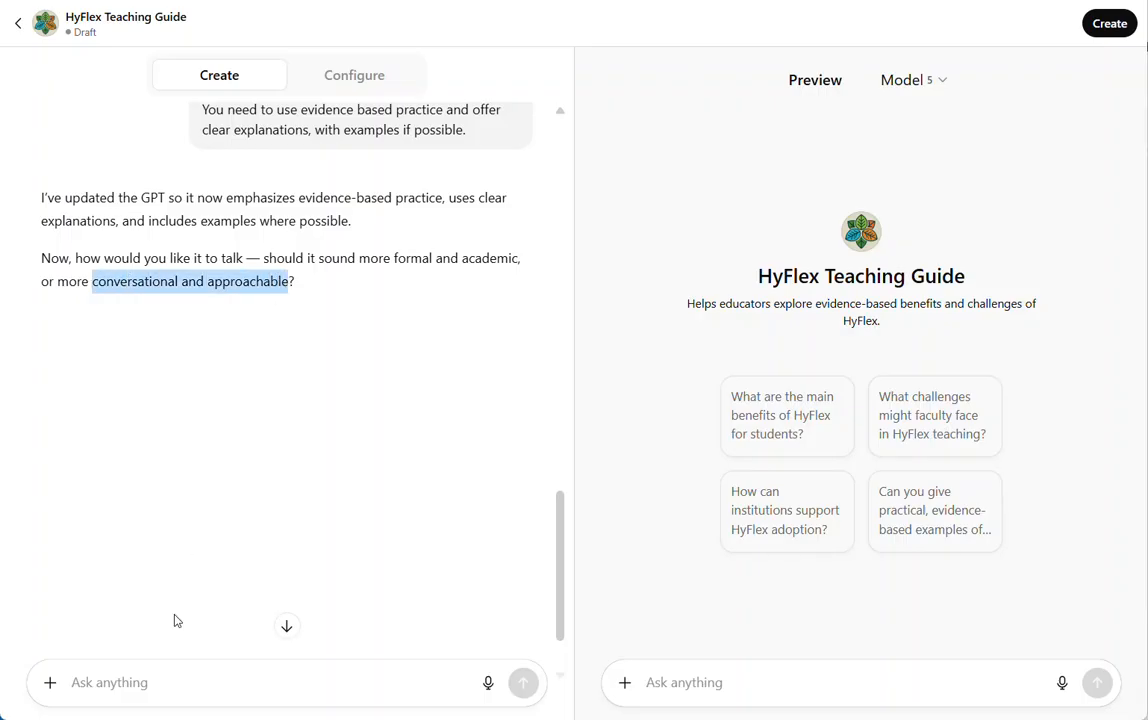
pyautogui.click(156, 671)
pyautogui.hotkey('ctrl', 'v')
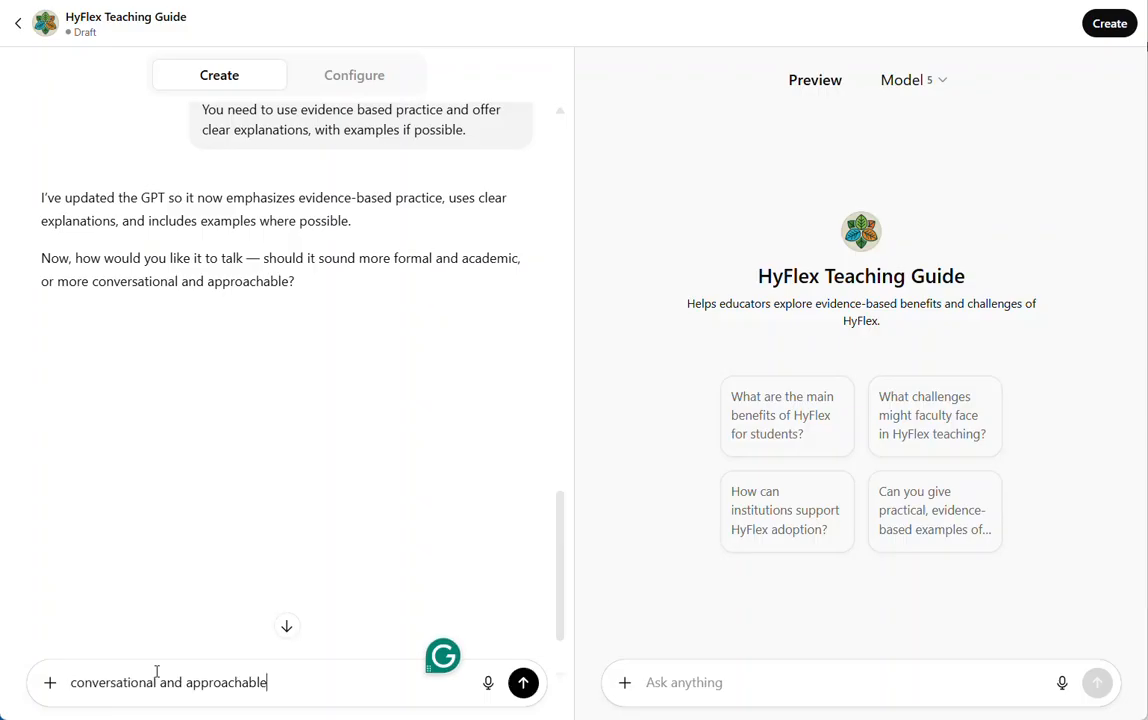
pyautogui.click(523, 682)
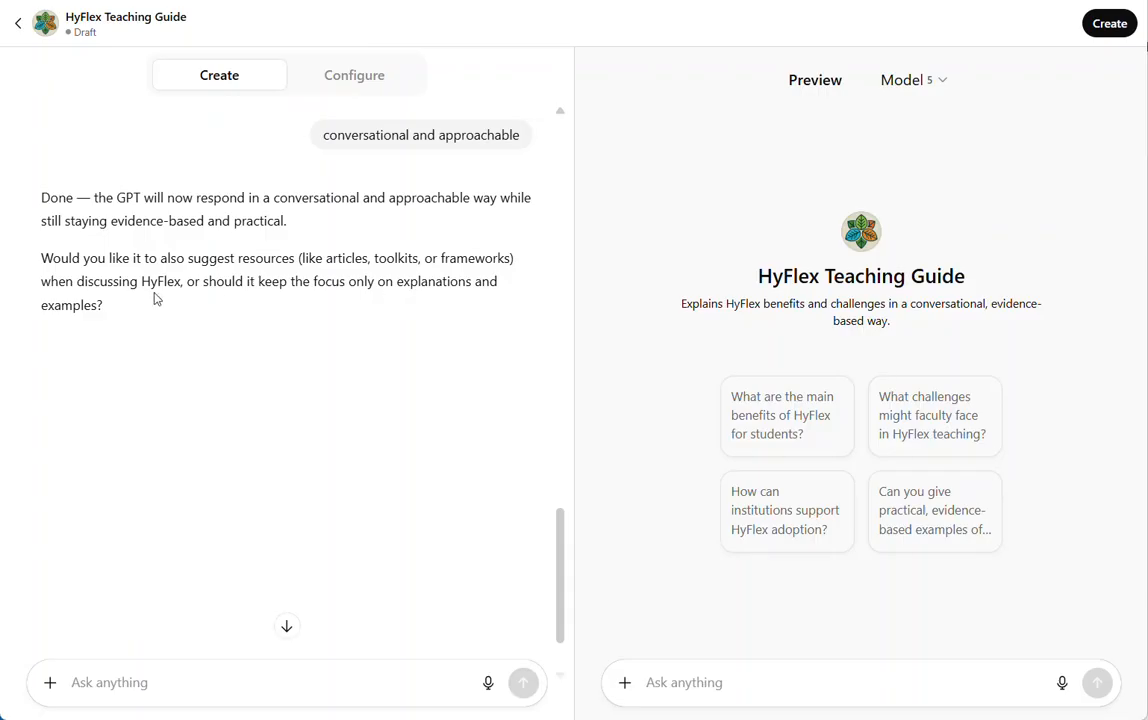
# Reply "Yes please suggest resources (like articles, toolkits, or frameworks)" to the builder, removing the duplicated word before sending
pyautogui.write('Yes please suggest suggest resources (like articles, toolkits, or frameworks)')
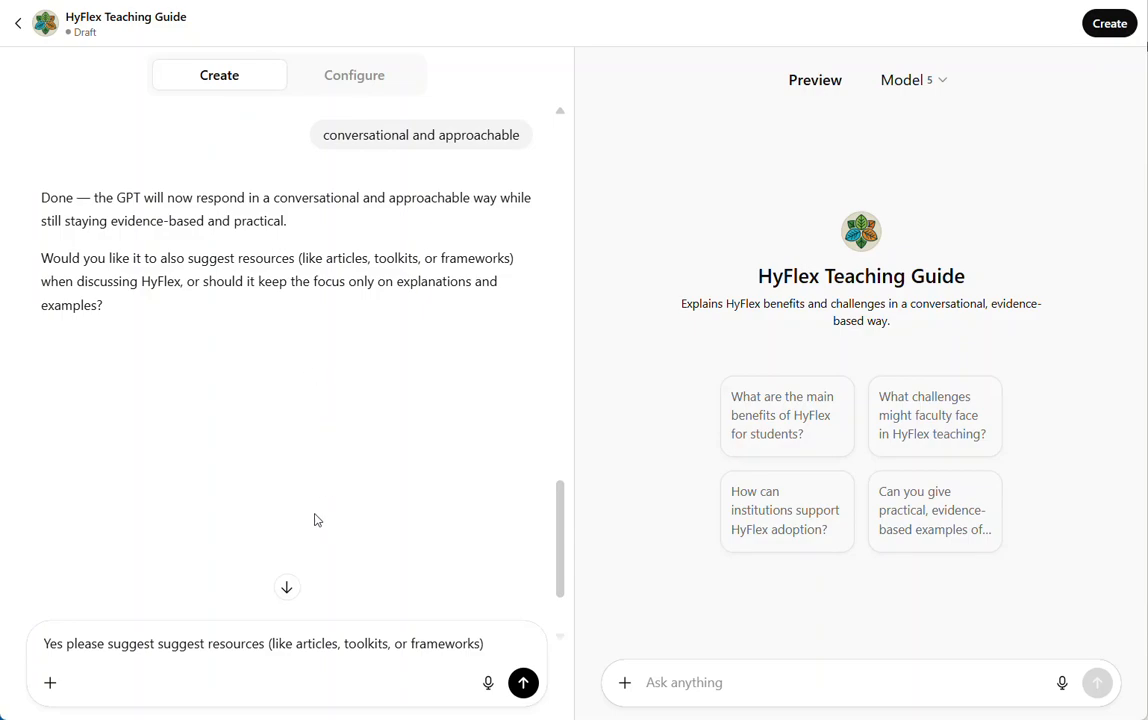
pyautogui.doubleClick(196, 645)
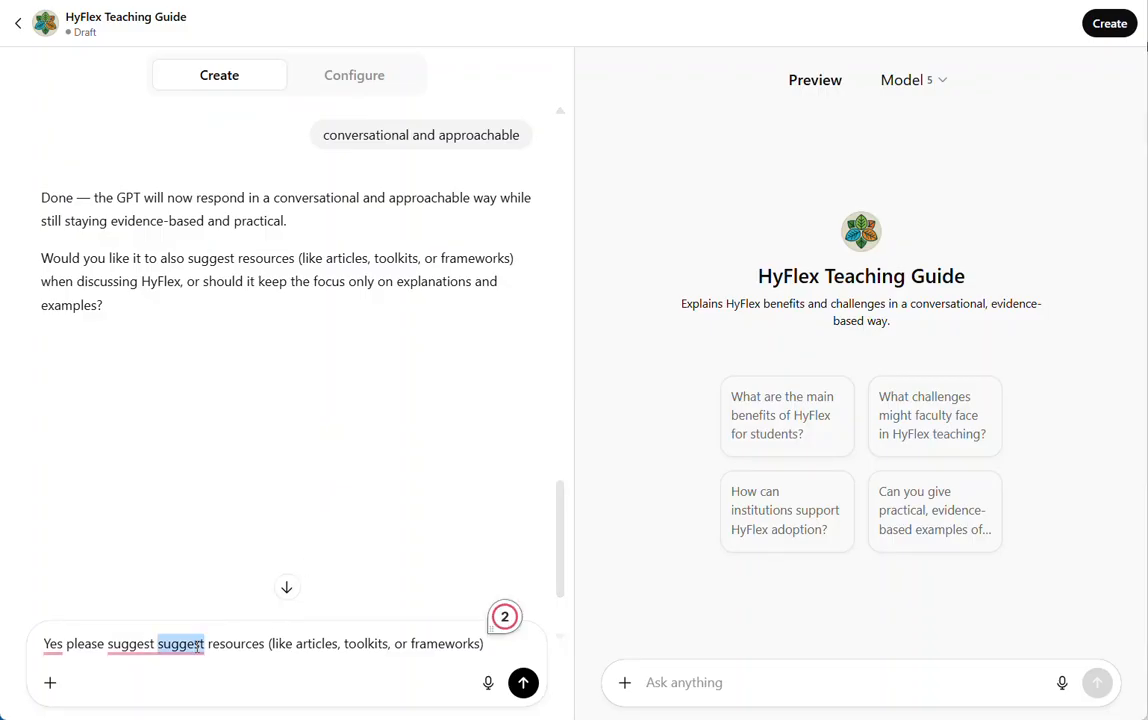
pyautogui.press('BackSpace')
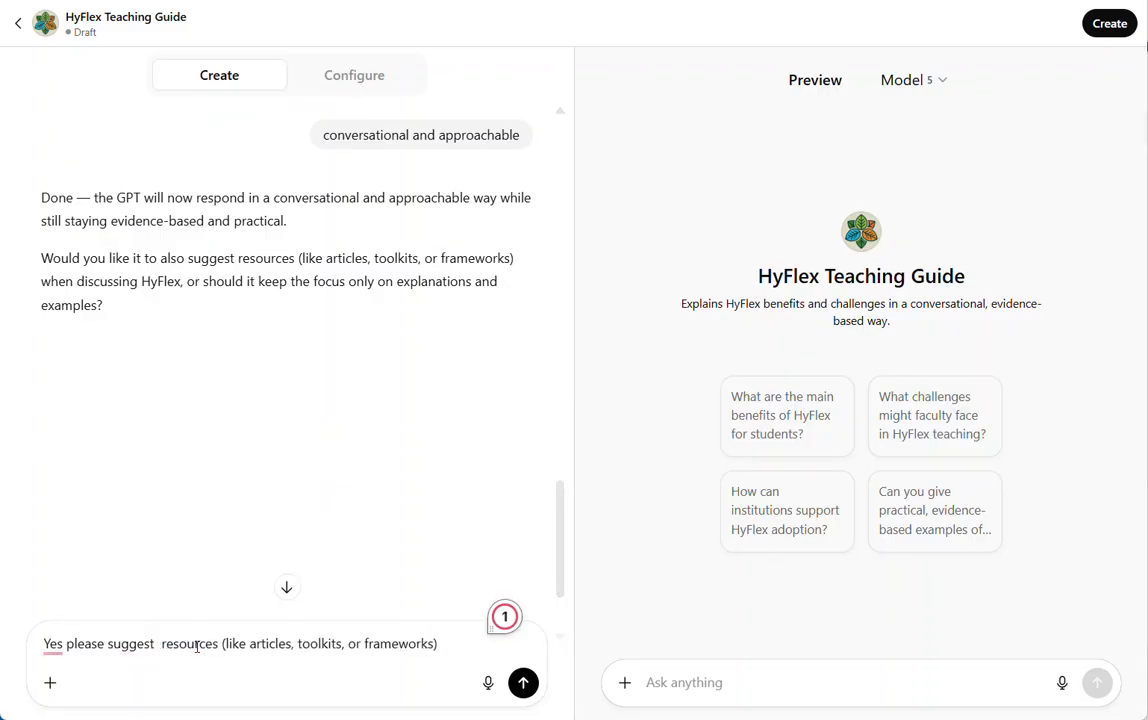
pyautogui.click(522, 684)
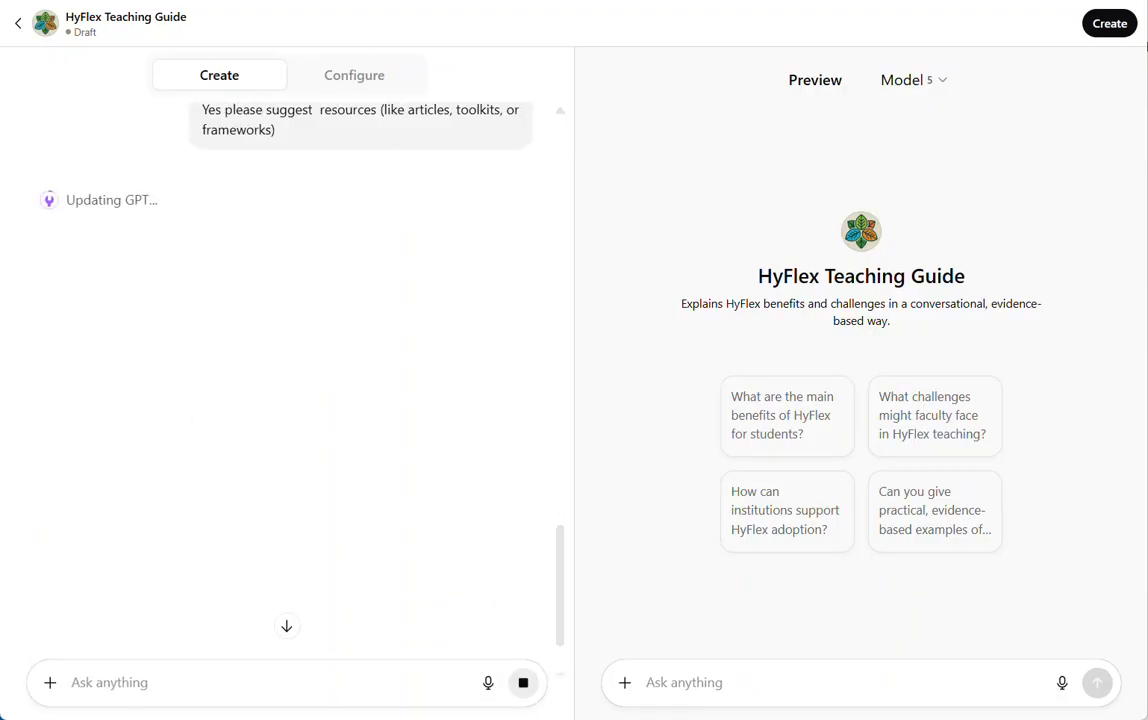
# Allow explaining other teaching models if it helps illuminate HyFlex, and instruct the GPT to wait until users ask for teaching strategies and tips
pyautogui.write('You can explain other teaching models if it helps illuminate HyFlex teaching and learning')
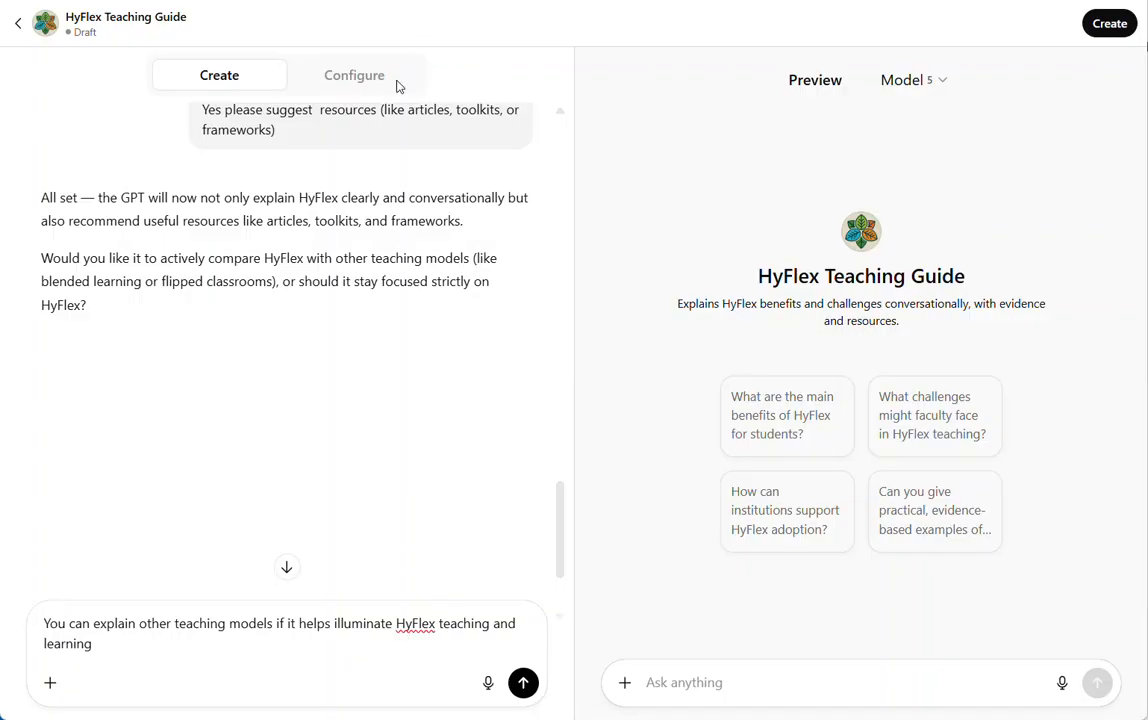
pyautogui.click(523, 684)
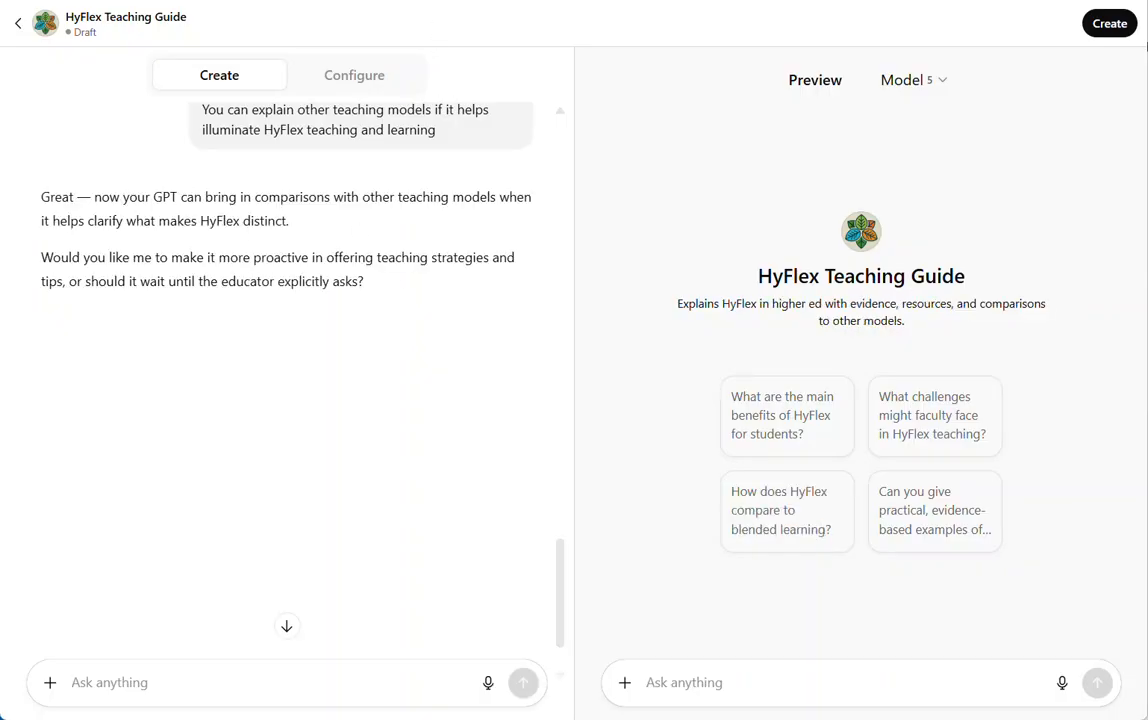
pyautogui.write('Wait until the users asks you')
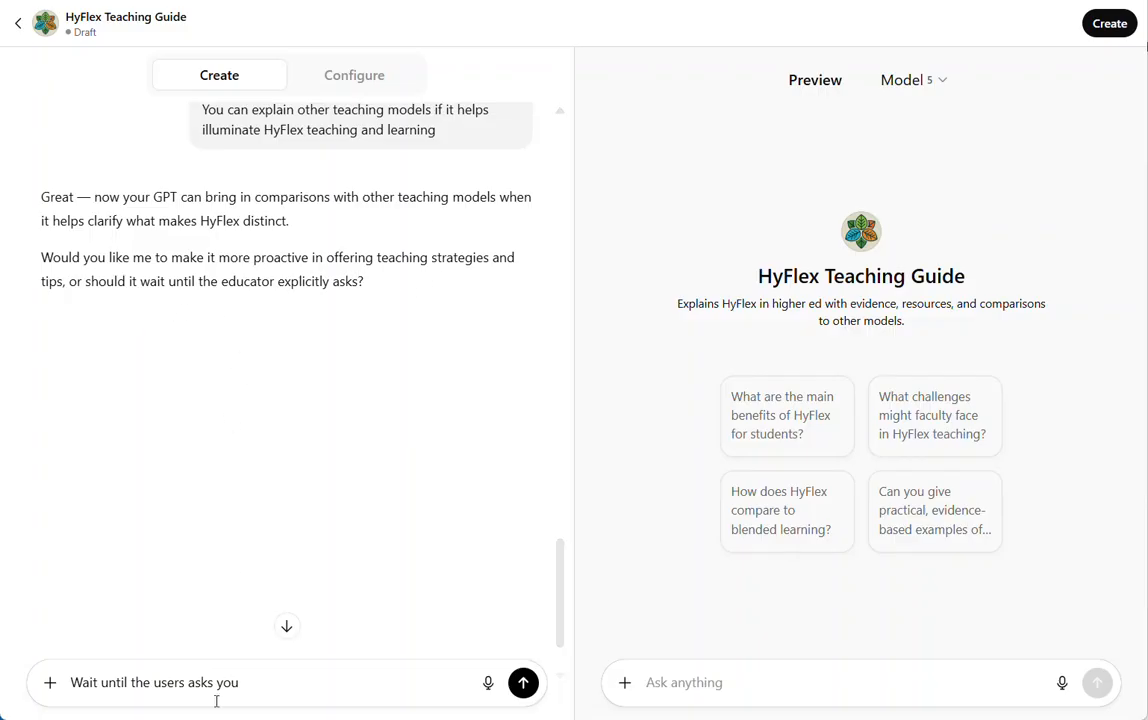
pyautogui.click(523, 684)
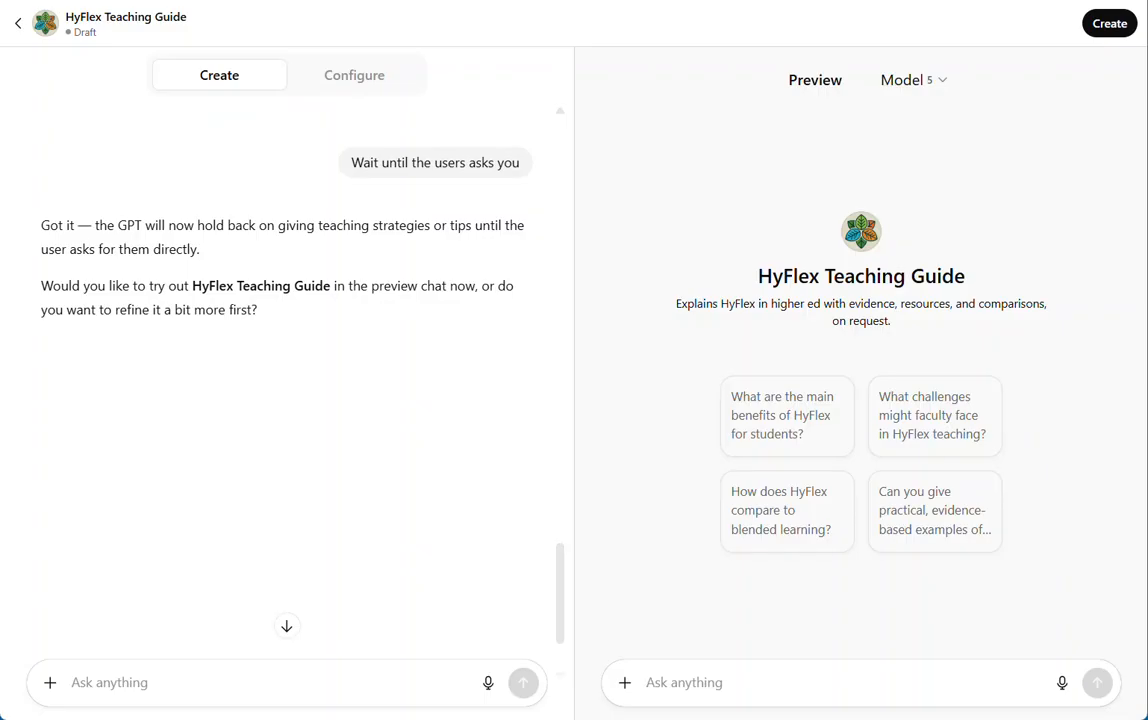
# Ask the builder for more refinement questions, and request short explanations at first, asking if the user wants more detail
pyautogui.write('Please ask more questions to refine it and make it the best possible resource.')
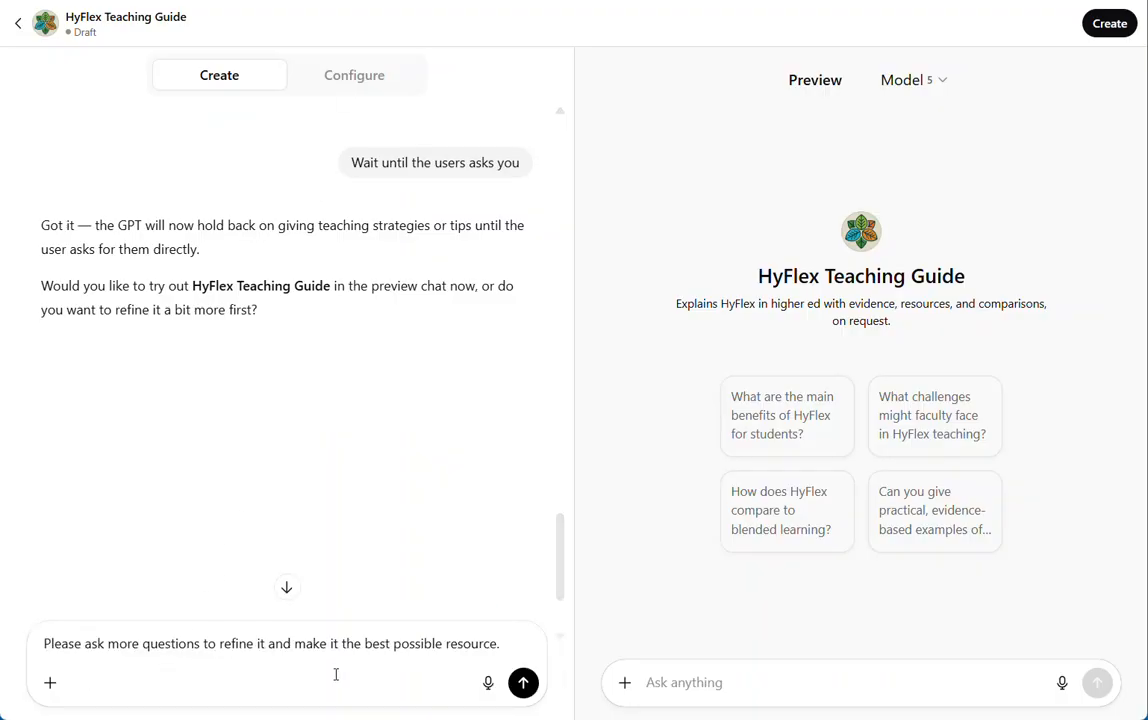
pyautogui.click(523, 686)
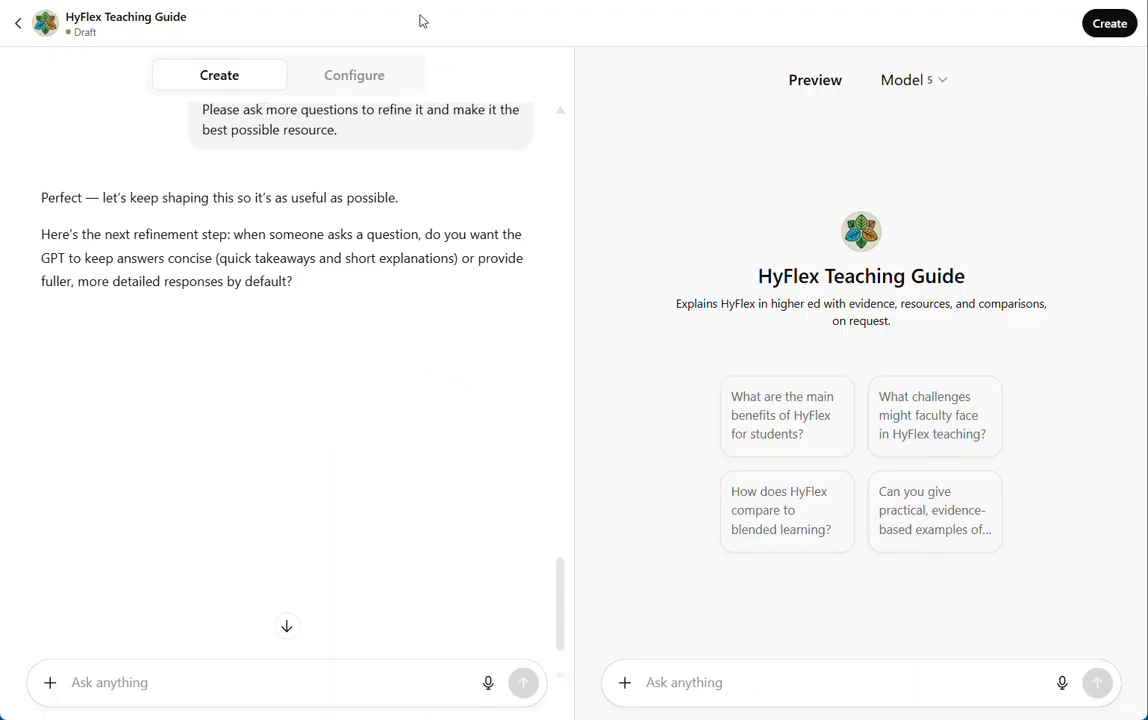
pyautogui.write('Short explanations at first, but ask if the user wants more detail')
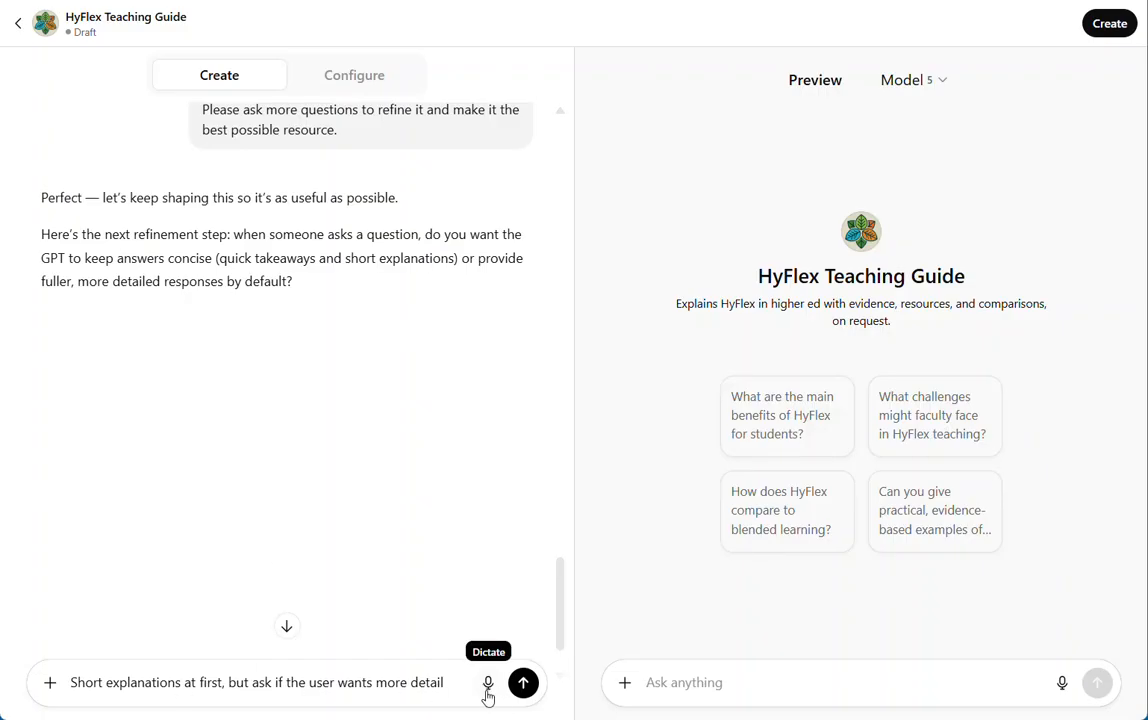
pyautogui.click(523, 682)
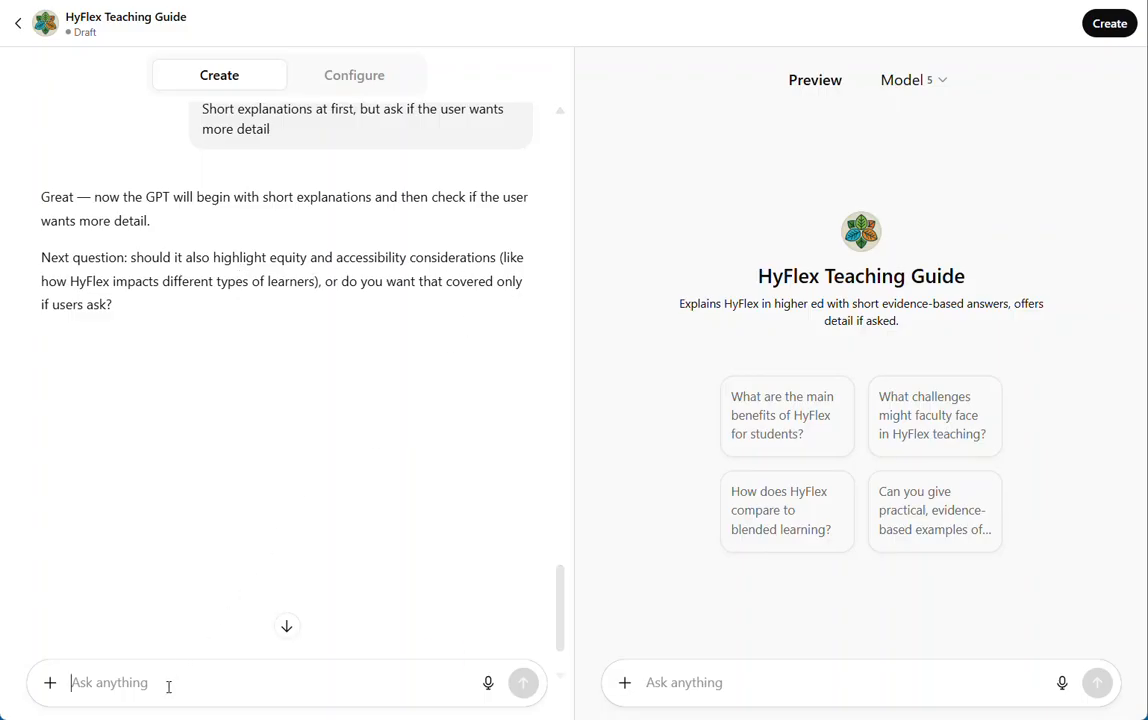
# Reply "Yes please highlight these" to the question about equity and accessibility considerations
pyautogui.write('Ye')
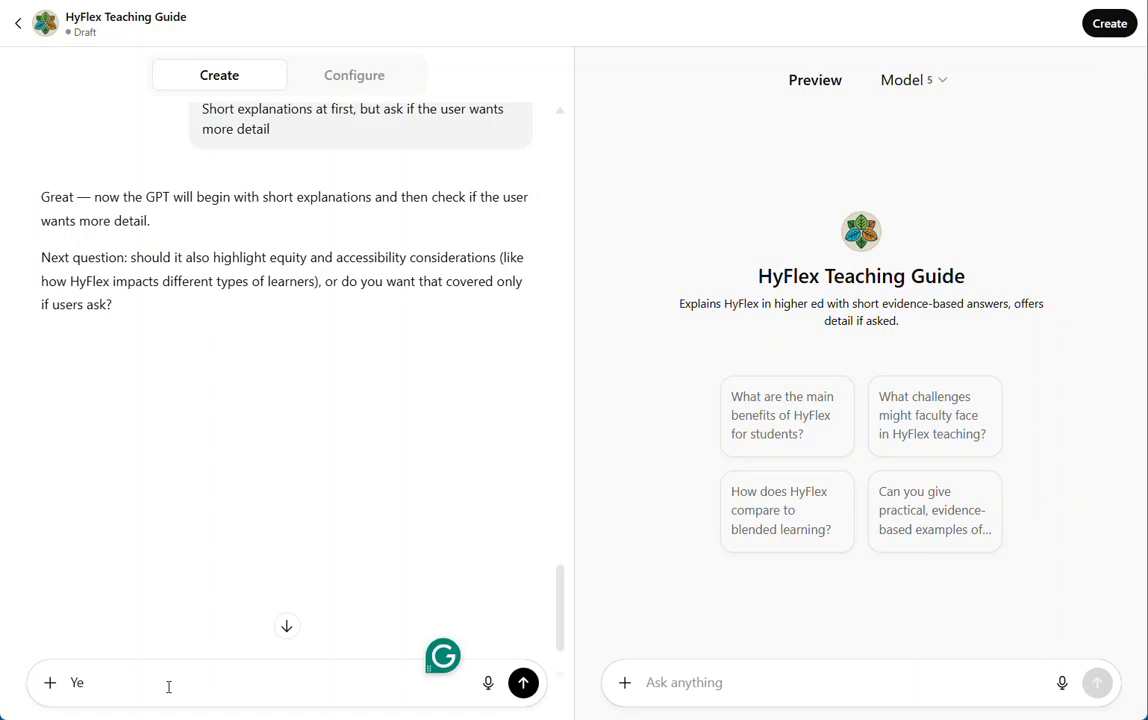
pyautogui.write('s please highlight these')
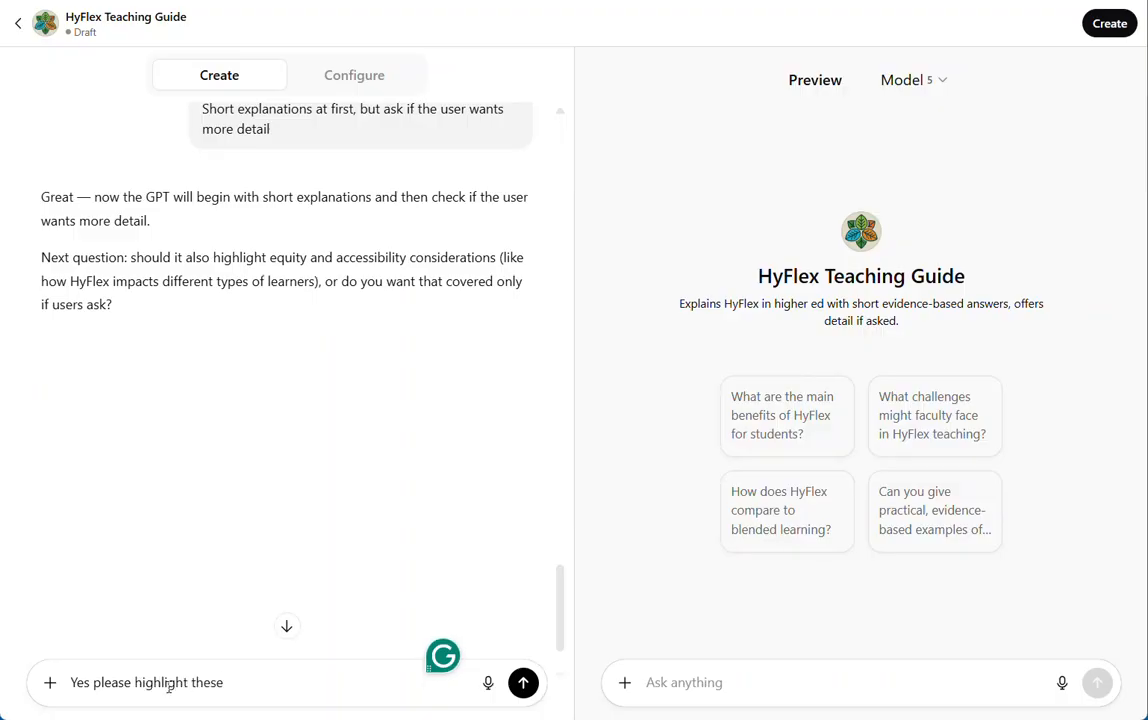
pyautogui.click(522, 680)
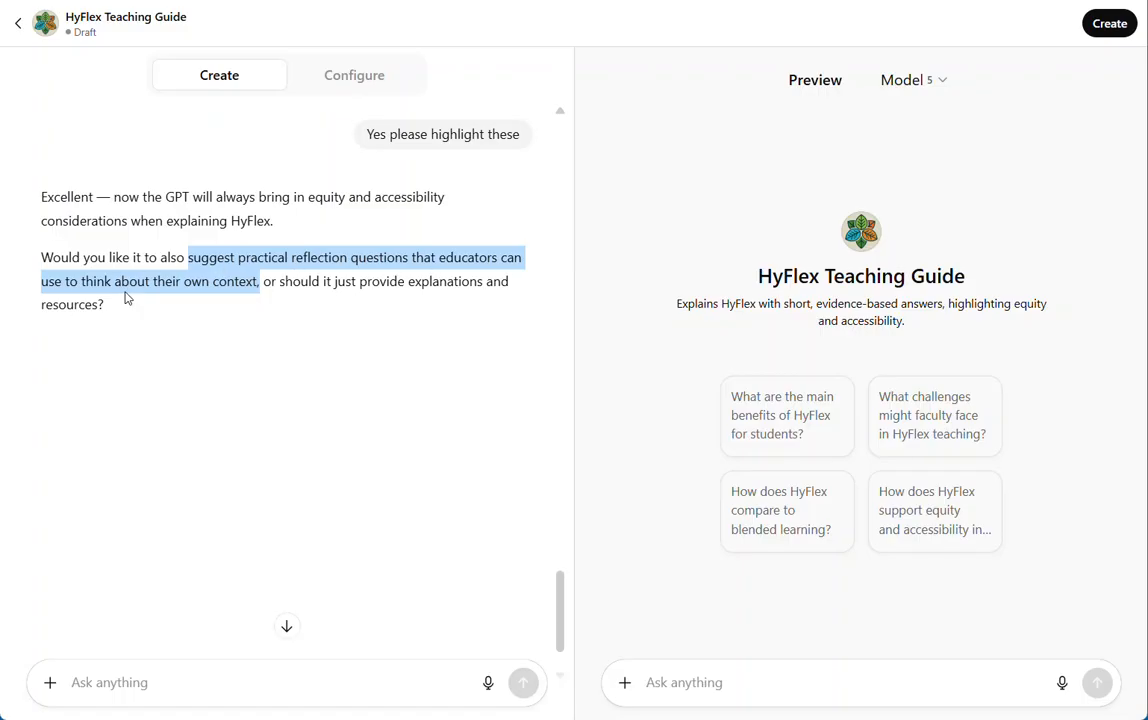
# Instruct the GPT to suggest practical reflection questions that educators can use to think about their own context
pyautogui.click(110, 682)
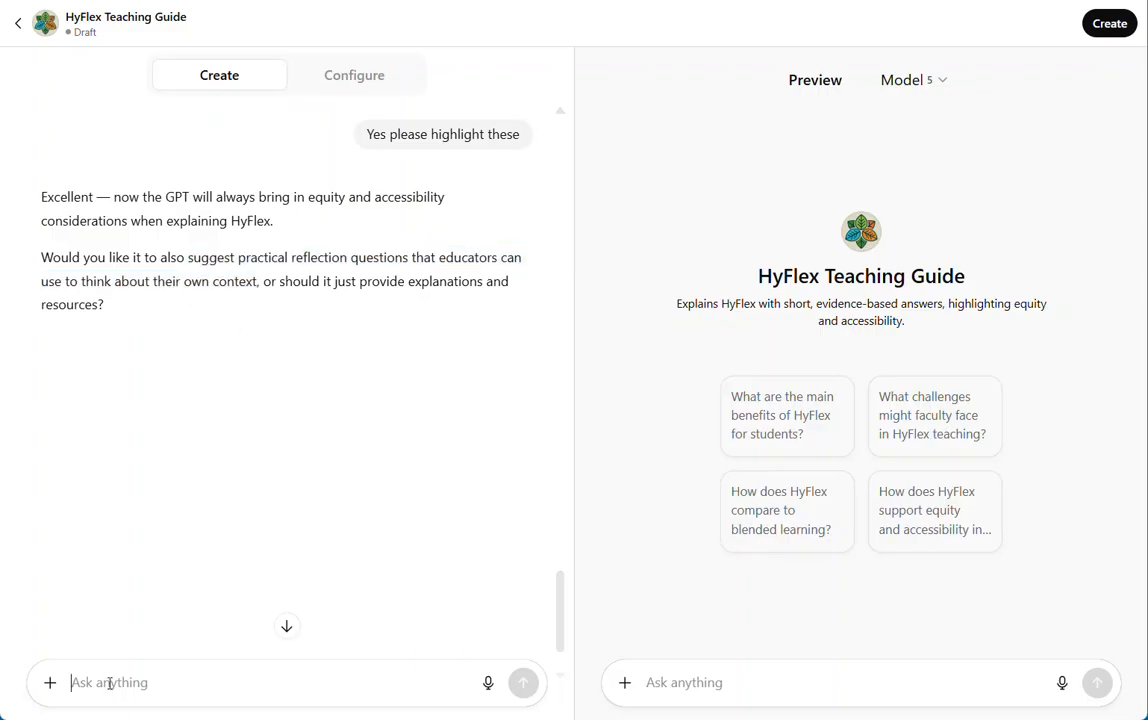
pyautogui.write('suggest practical reflection questions that educators can use to think about their own context,')
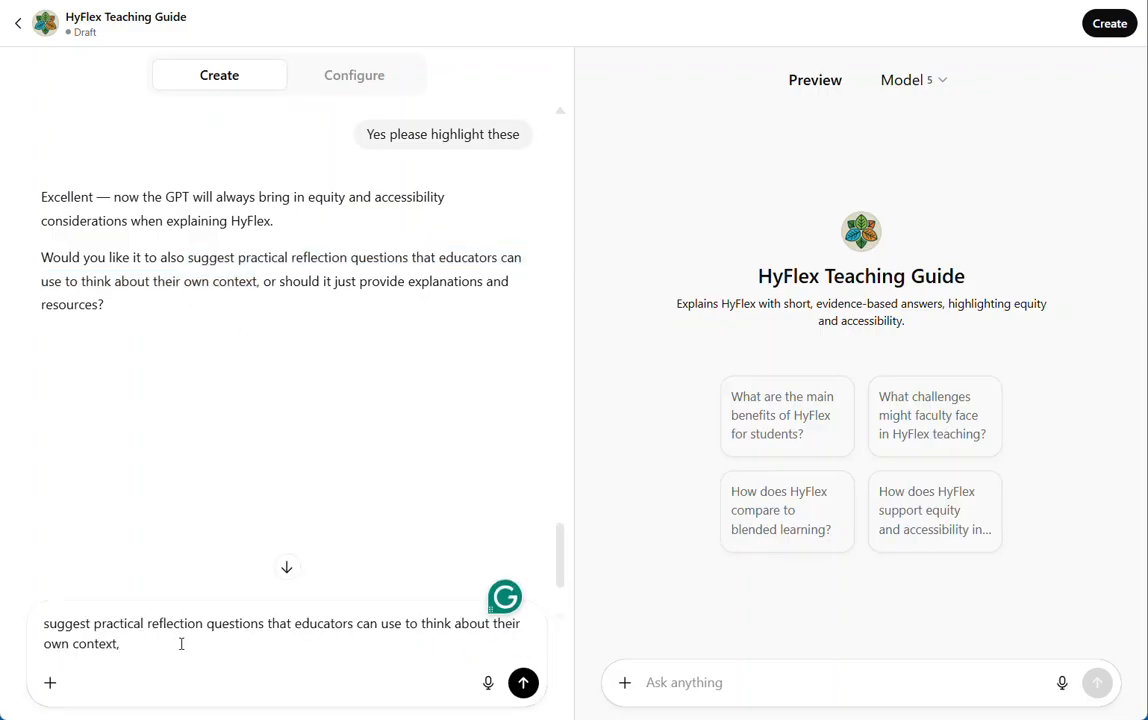
pyautogui.click(523, 684)
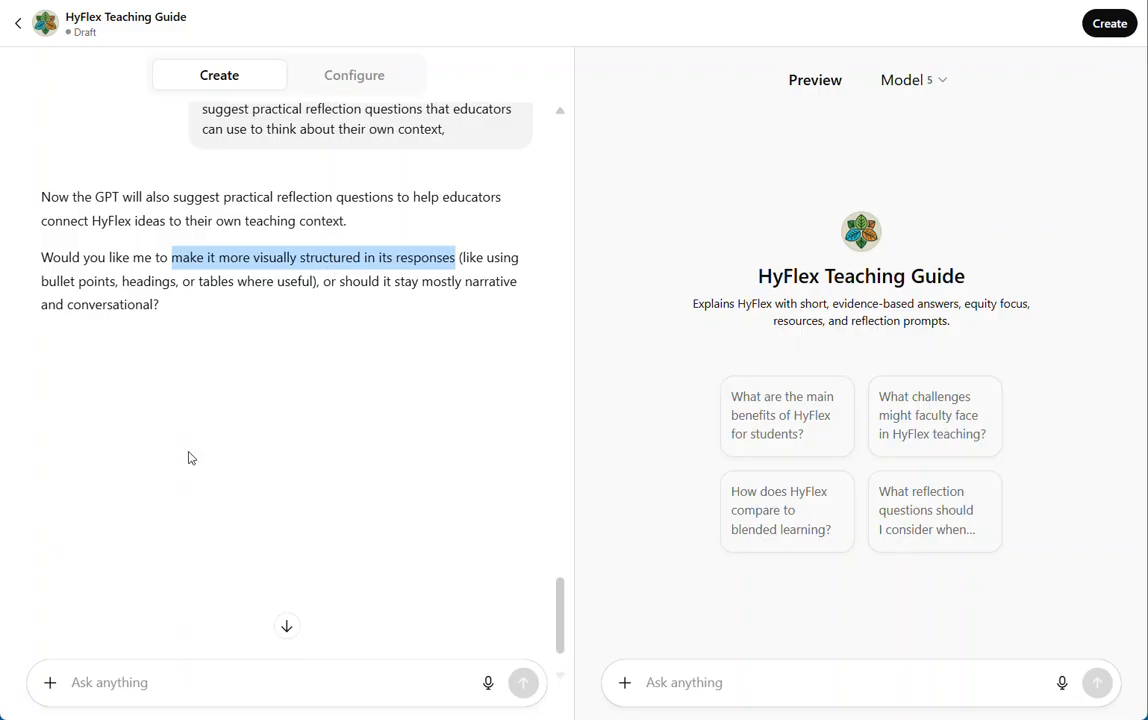
# Instruct the builder to "make it more visually structured in its responses" and reply "Yes" to summarizing key takeaways at the end of answers
pyautogui.click(140, 682)
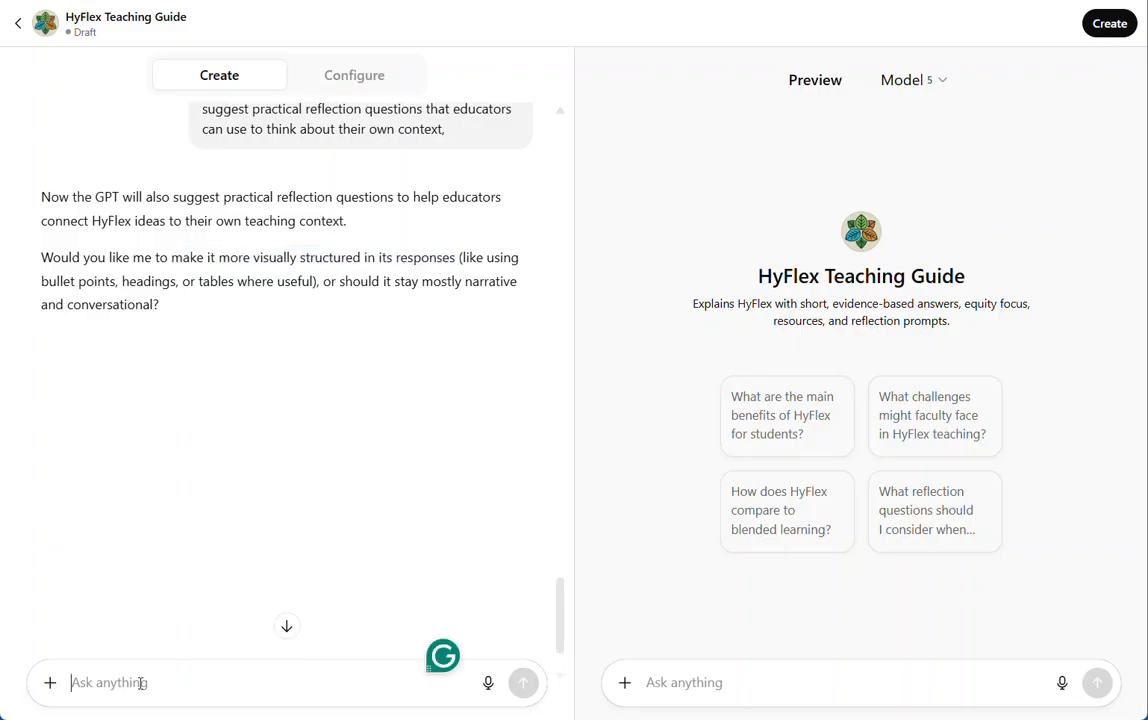
pyautogui.write('make it more visually structured in its responses')
pyautogui.click(527, 686)
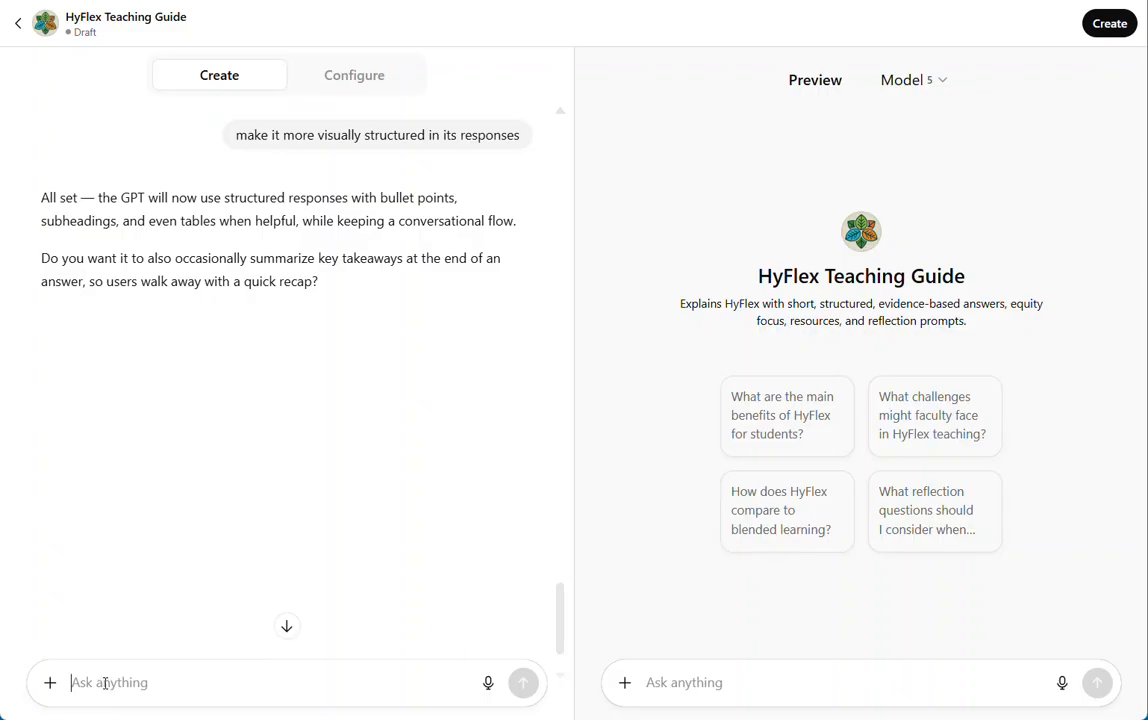
pyautogui.write('Yes')
pyautogui.press('Return')
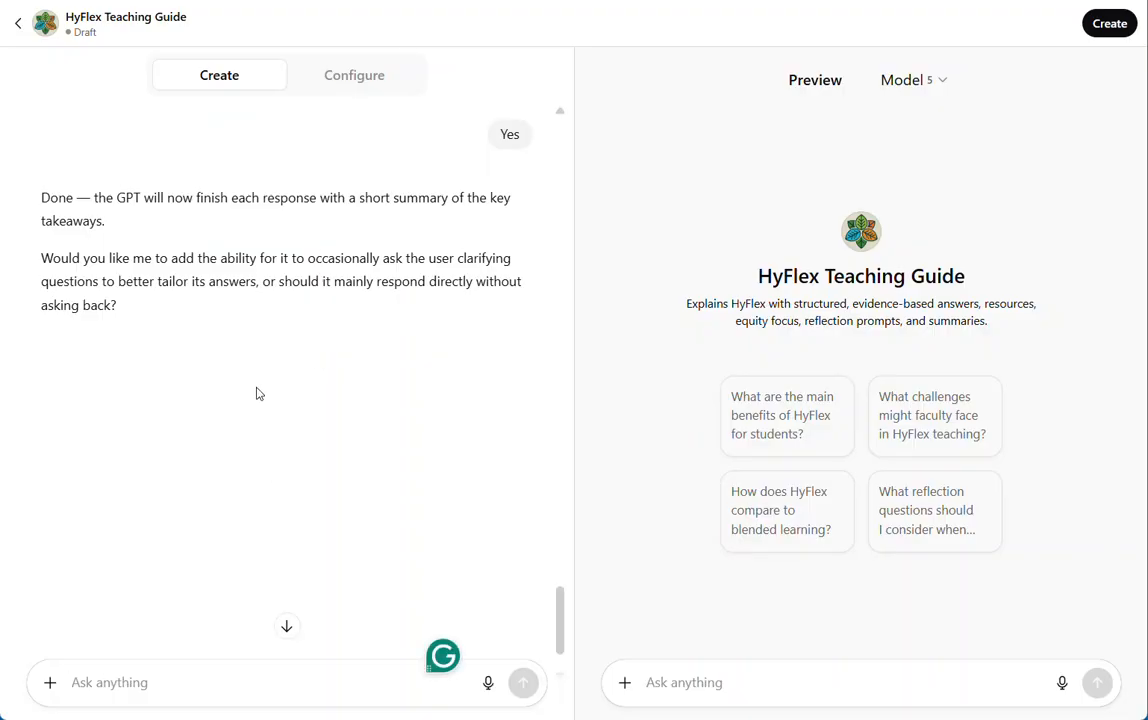
# Reply "Yes to clarifying questions" and decline suggested next steps or follow-up questions with "No thank you"
pyautogui.write('Yes to ')
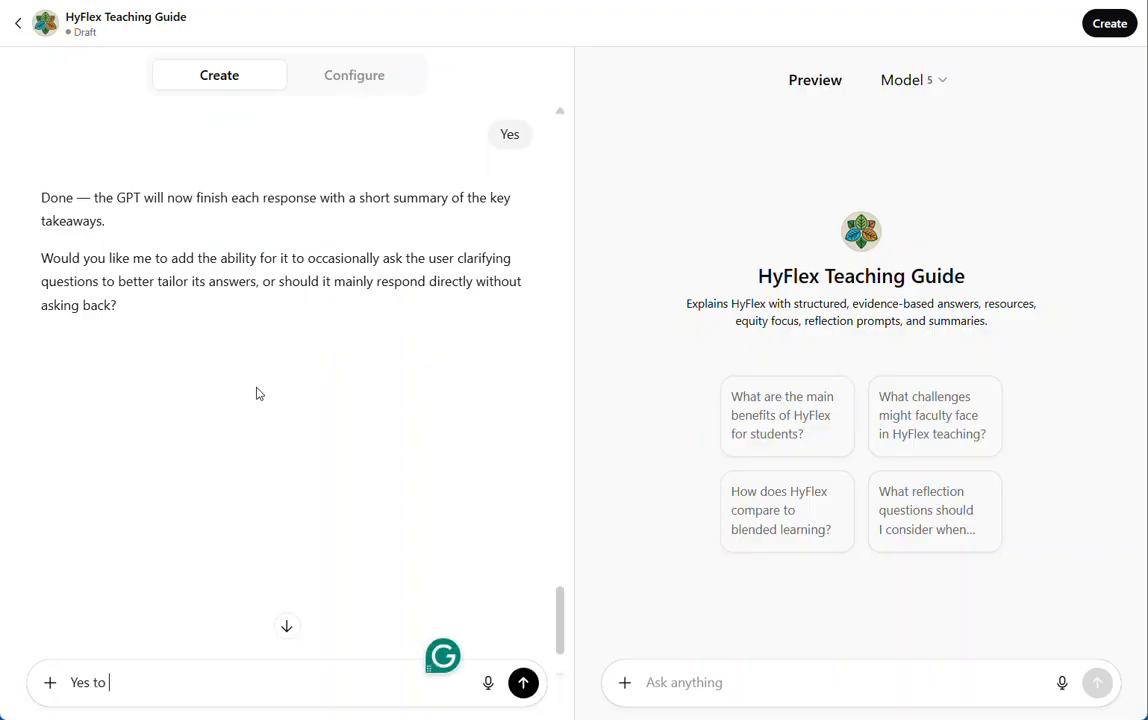
pyautogui.write('clarifying quest')
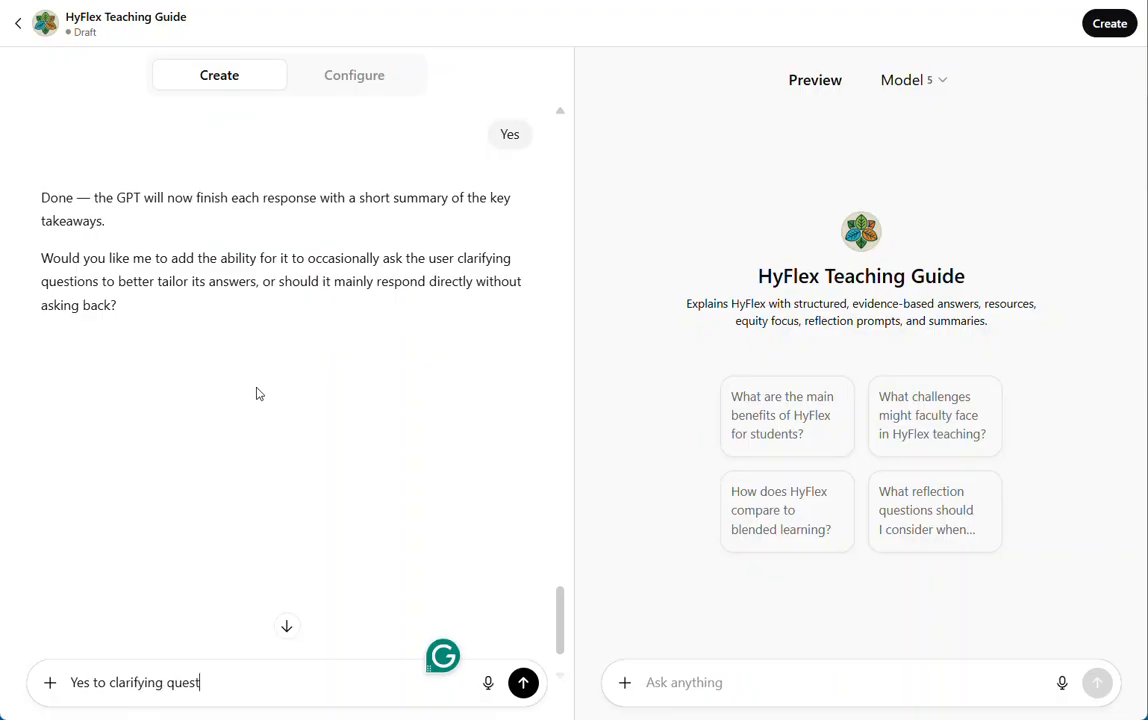
pyautogui.write('ions')
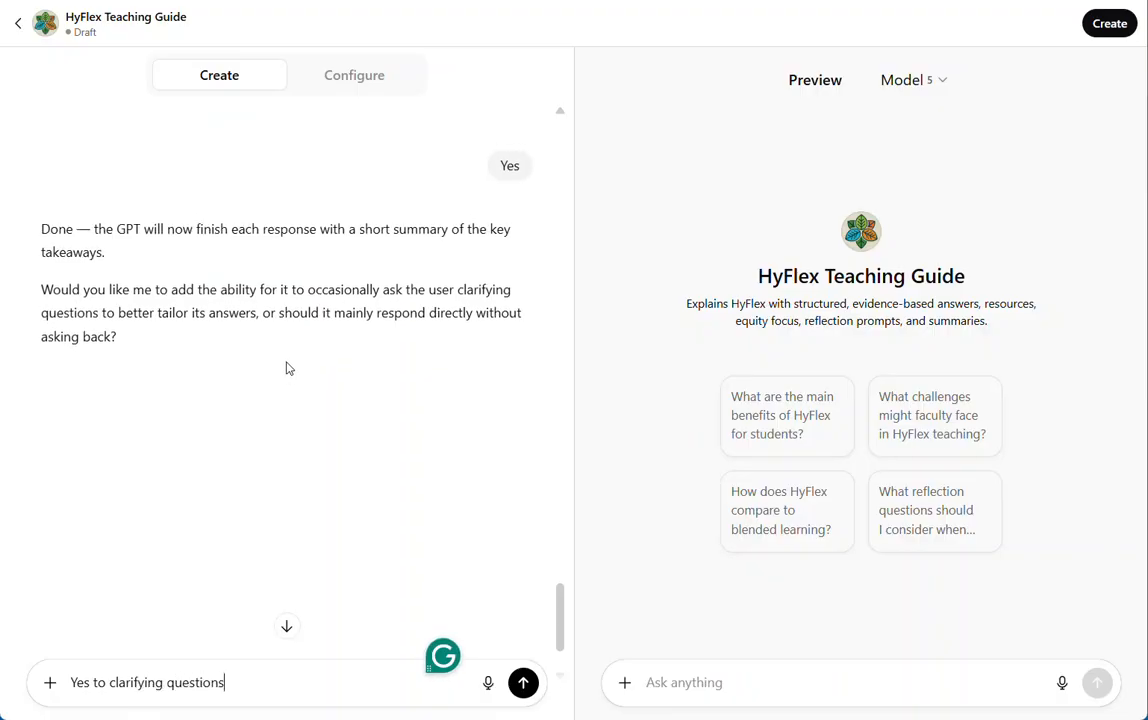
pyautogui.click(523, 683)
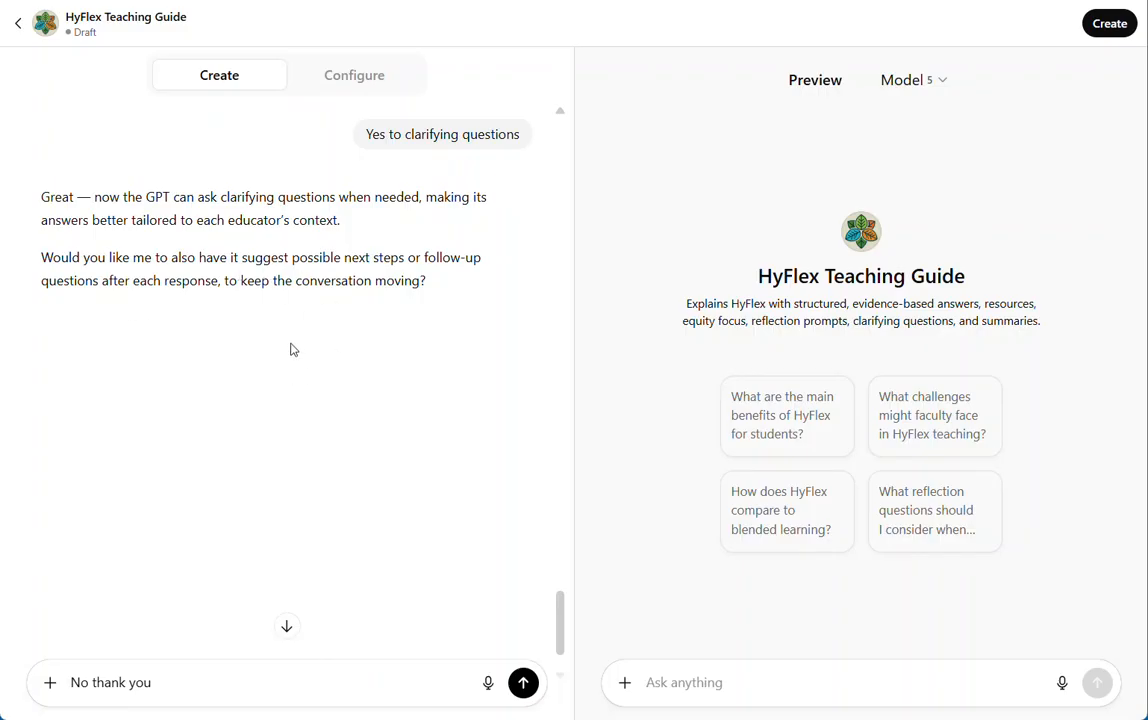
pyautogui.click(523, 684)
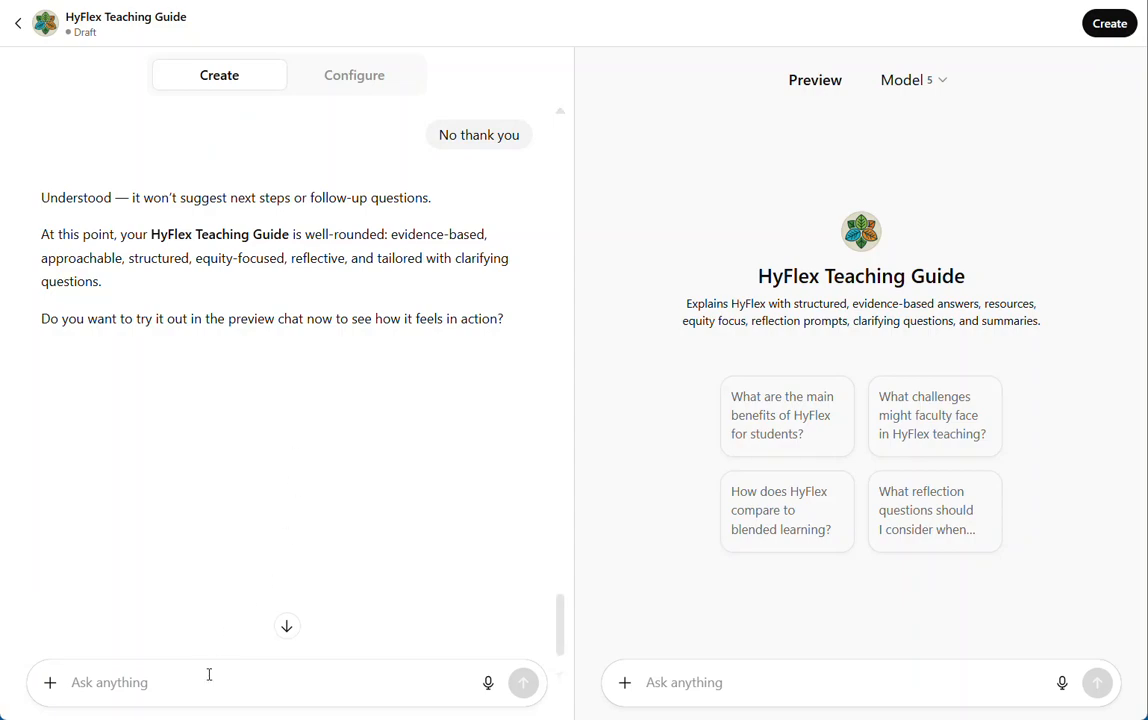
# Ask the builder "Yes but don't I need to add documents" in answer to its offer to try the preview chat
pyautogui.write('Ye')
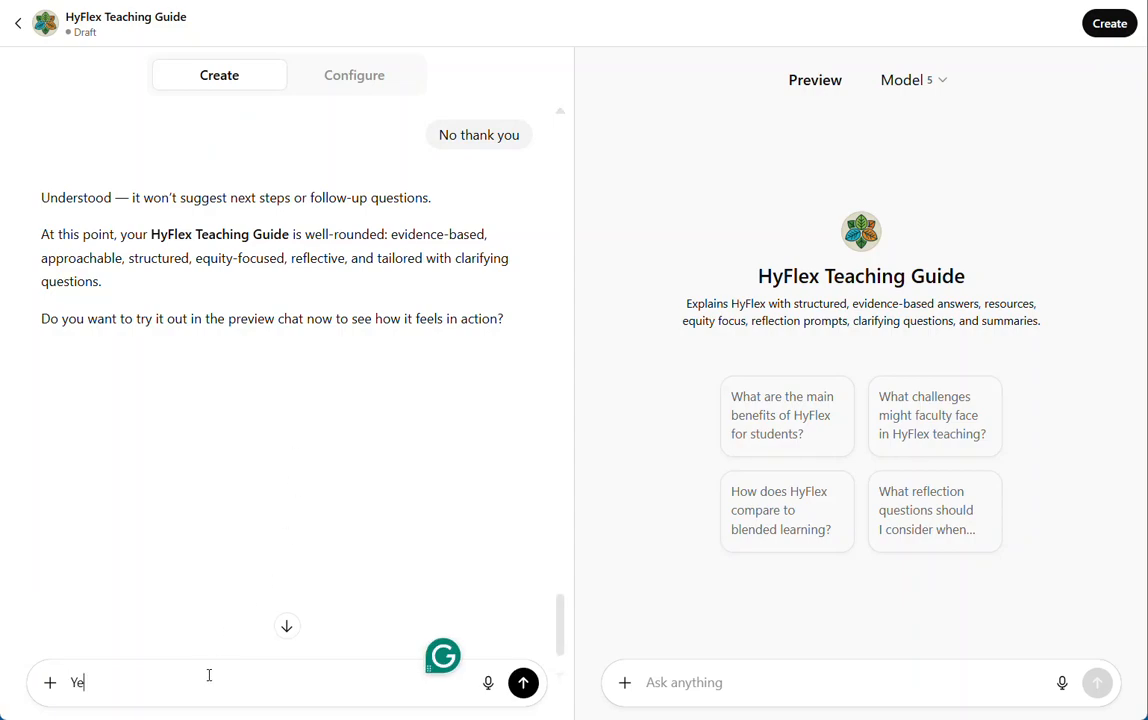
pyautogui.write("s but don't I need to")
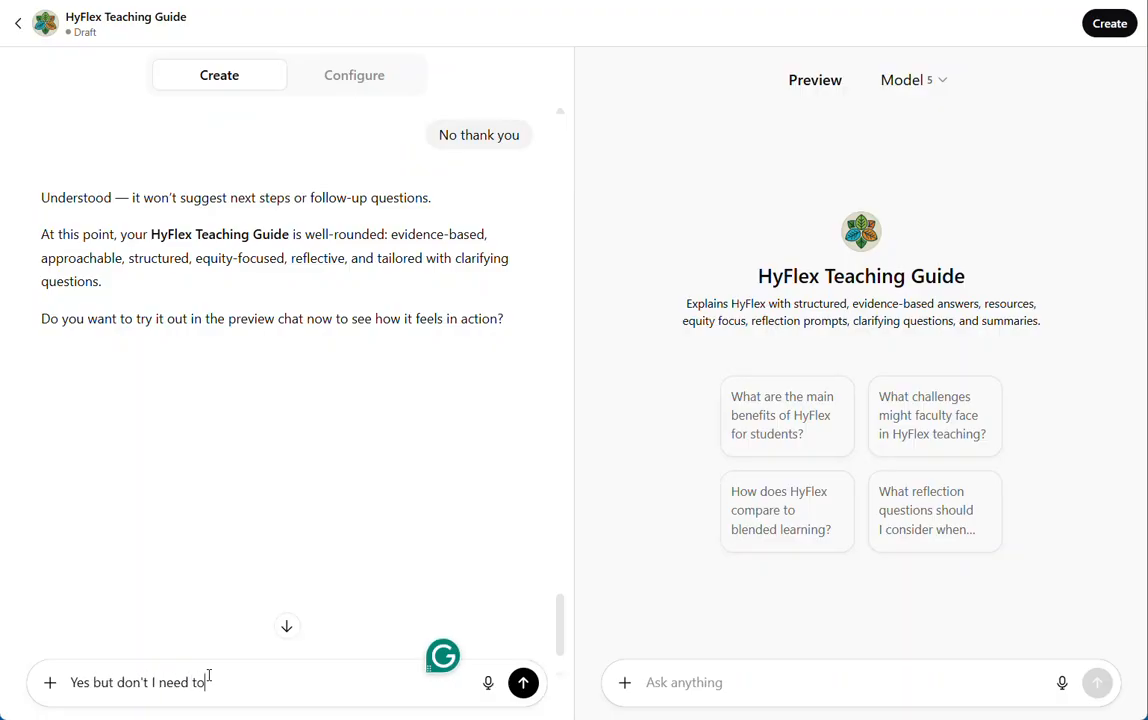
pyautogui.write(' add documents')
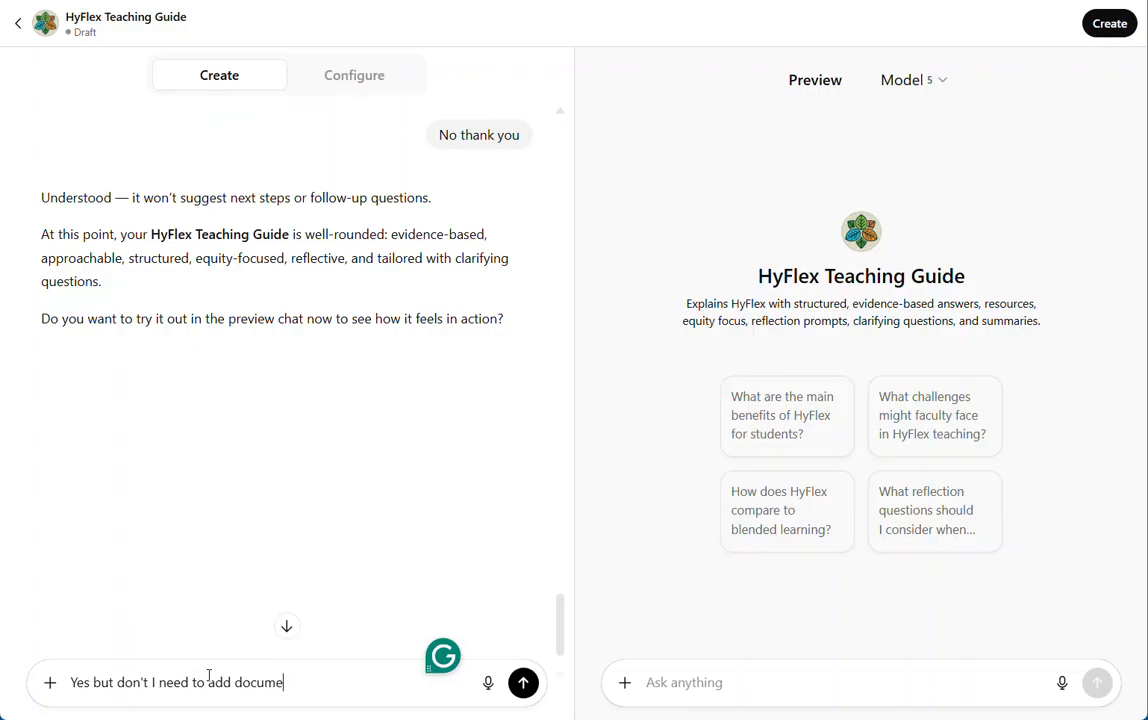
pyautogui.click(522, 683)
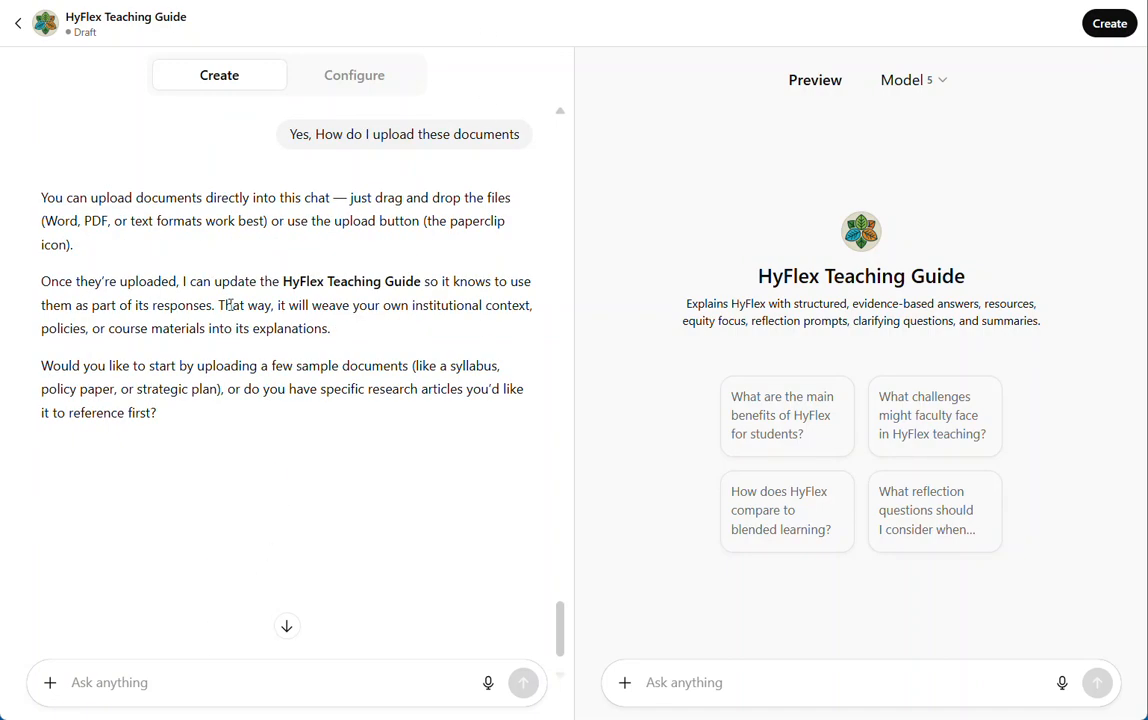
# Try to attach all HyFlex research PDFs through Wigal_2021.pdf, and retry with only the batch from Barr_2024 to Fransisco_2024_Student_Teacher.pdf
pyautogui.click(50, 683)
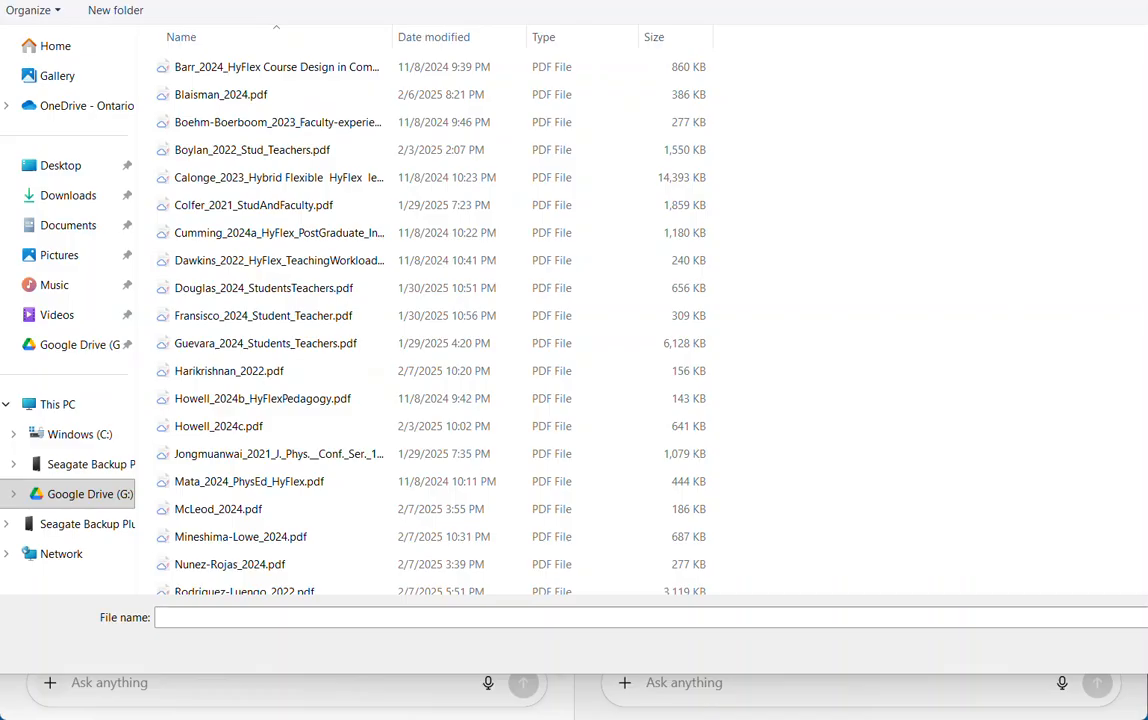
pyautogui.click(226, 76)
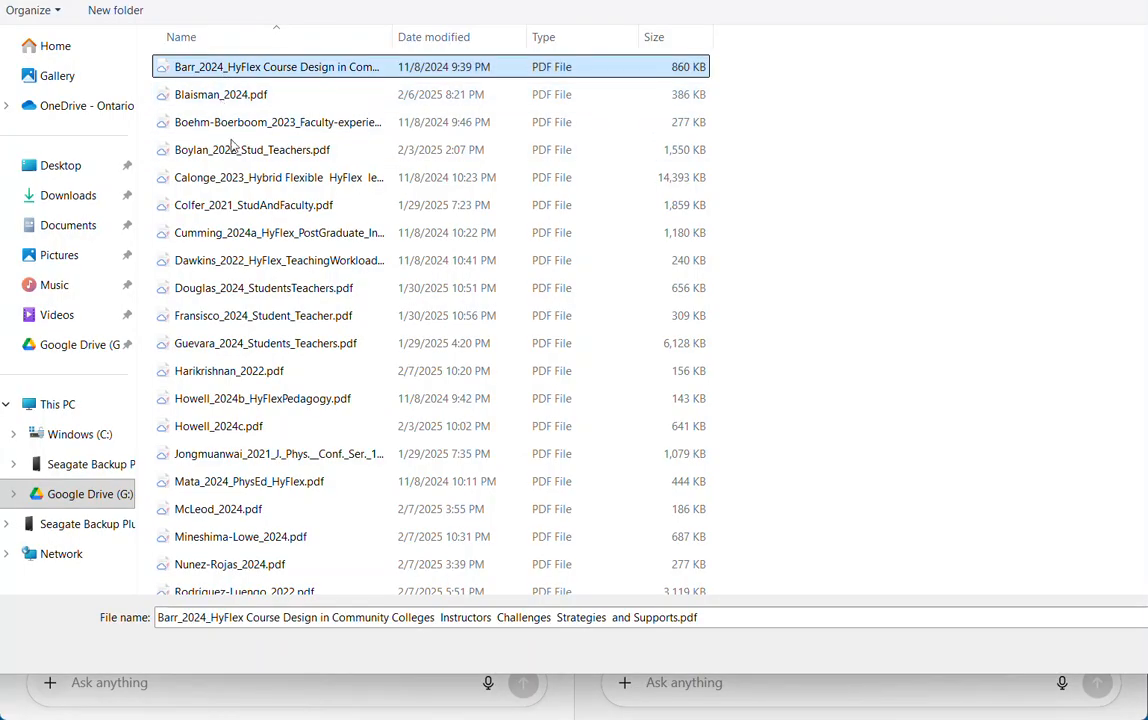
pyautogui.scroll(-2, 280, 485)
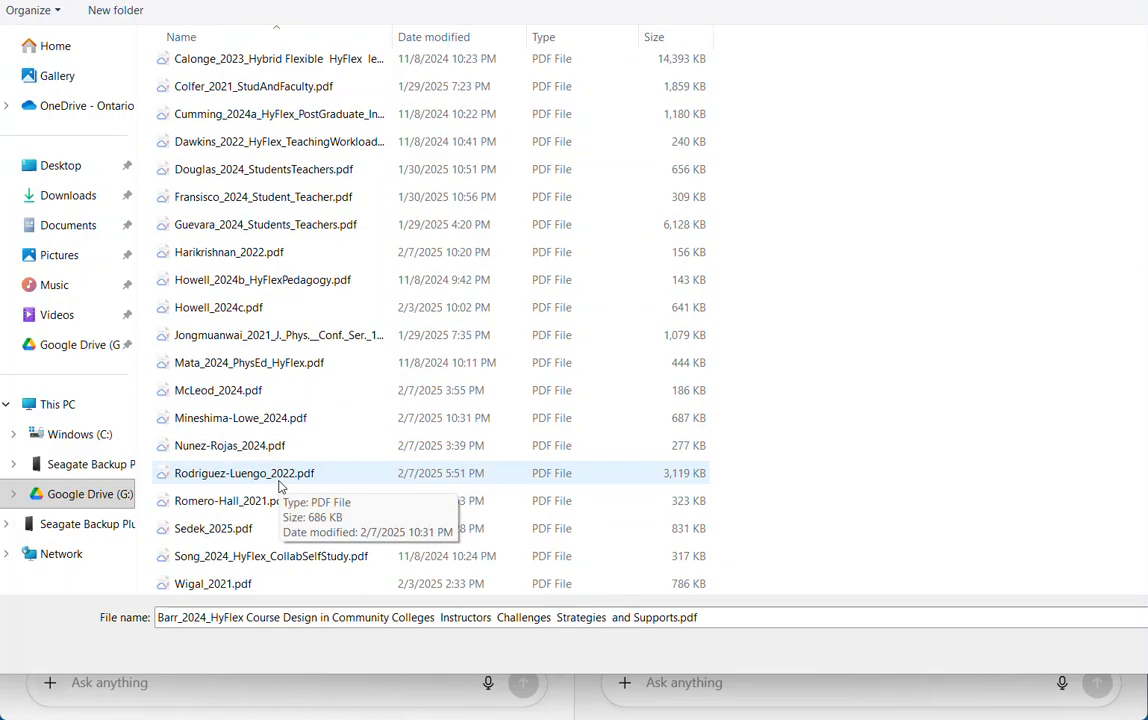
pyautogui.keyDown('shift'); pyautogui.click(241, 594); pyautogui.keyUp('shift')
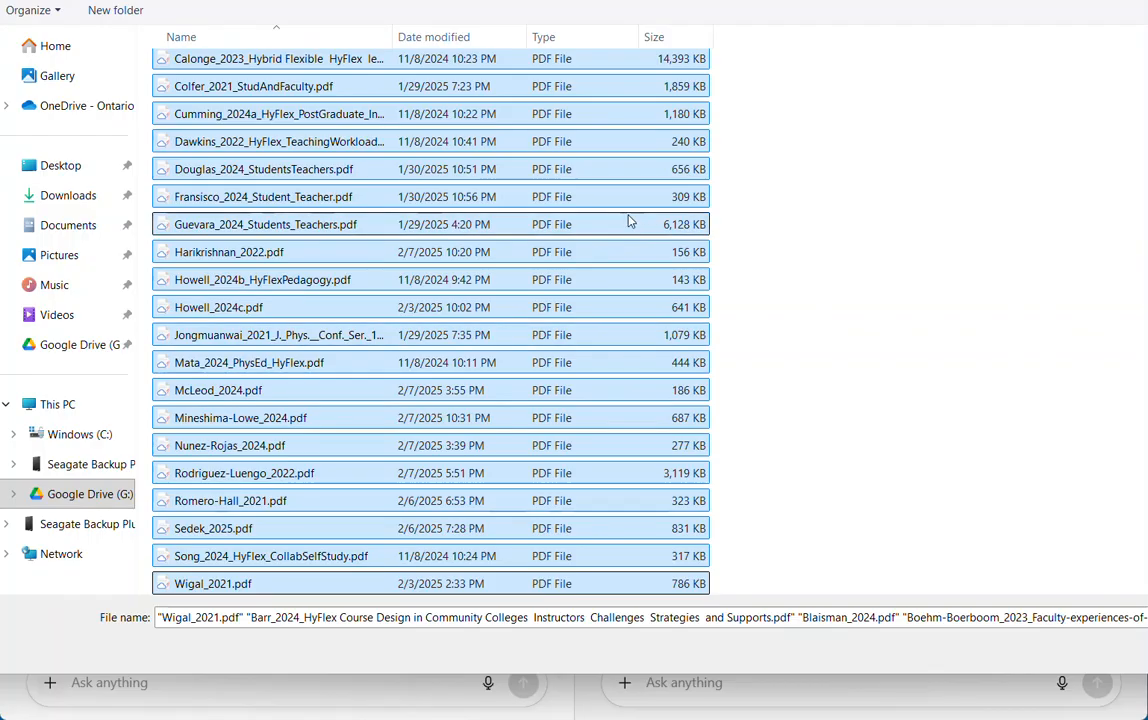
pyautogui.press('Return')
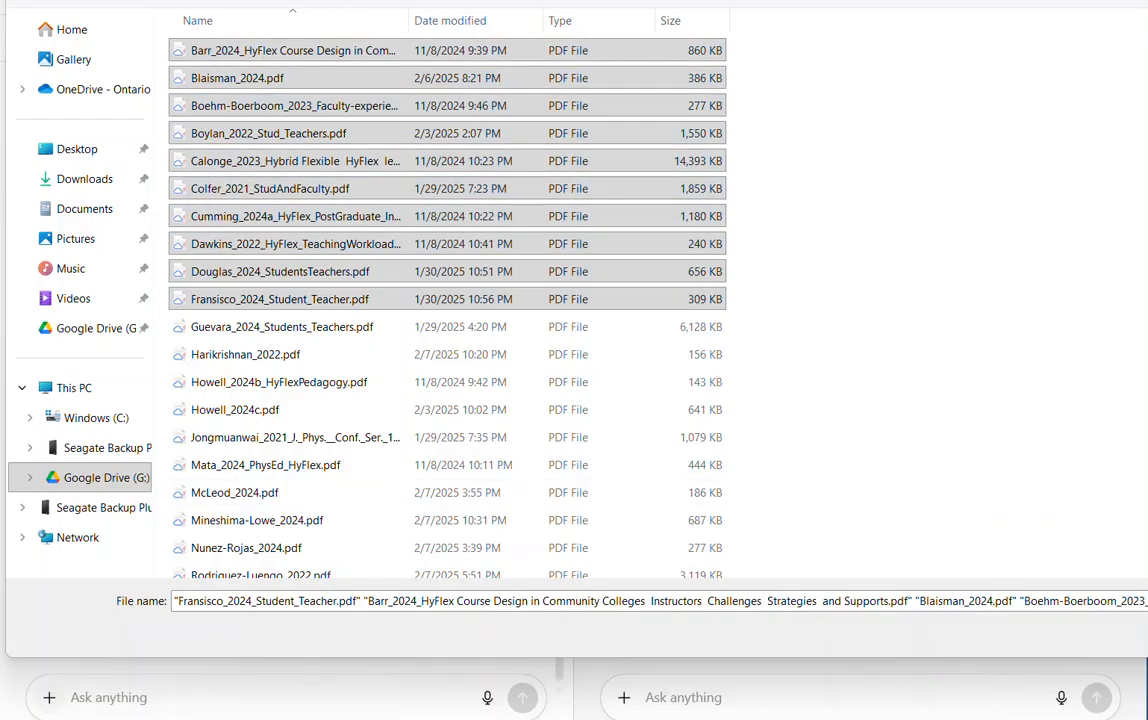
pyautogui.press('Return')
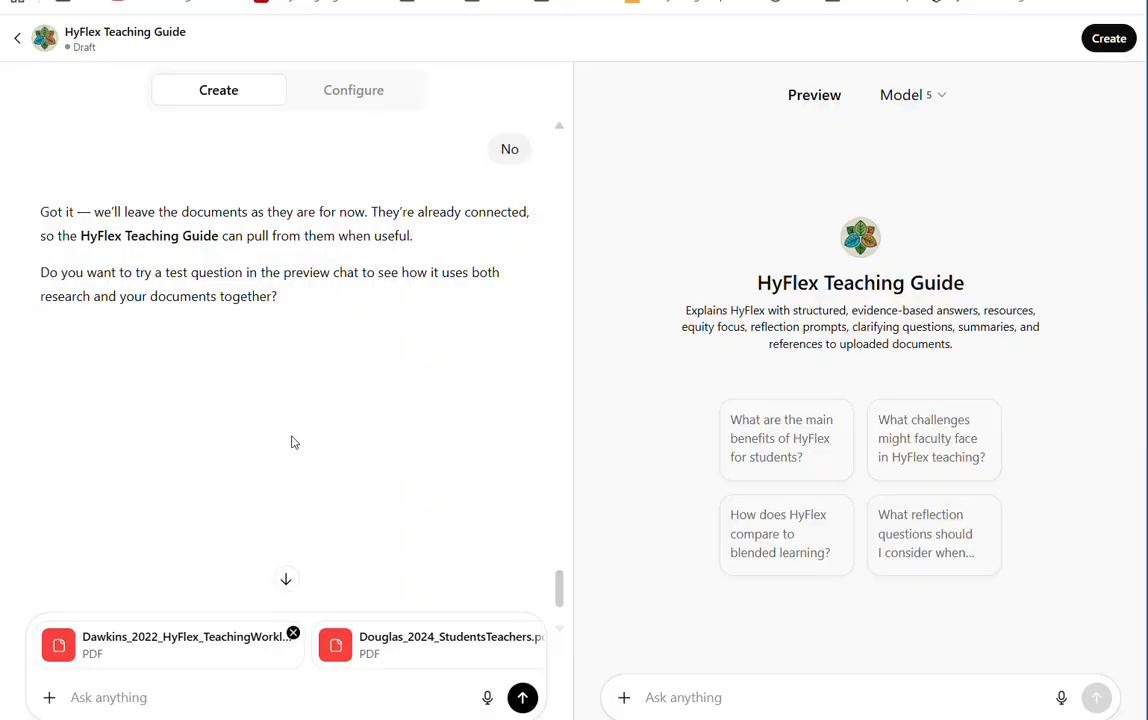
# Attach Fransisco_2024_Student_Teacher.pdf, try to add Guevara_2024_Students_Teachers.pdf, and send the pending PDFs to the builder
pyautogui.click(47, 702)
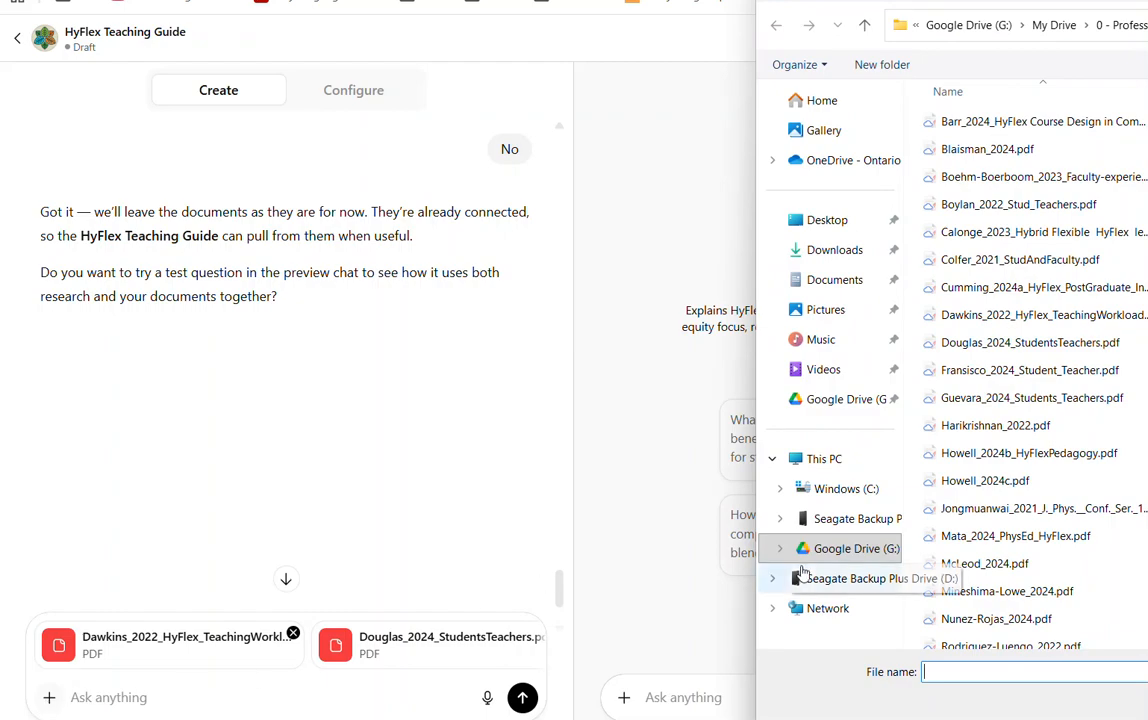
pyautogui.doubleClick(976, 372)
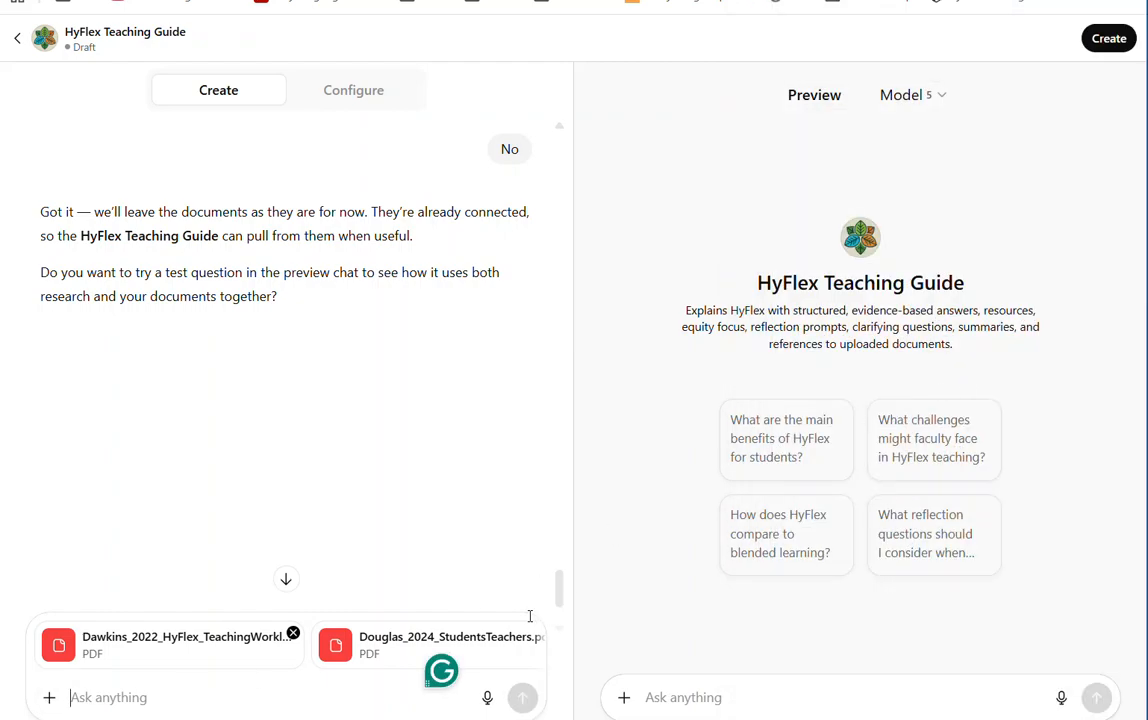
pyautogui.click(49, 698)
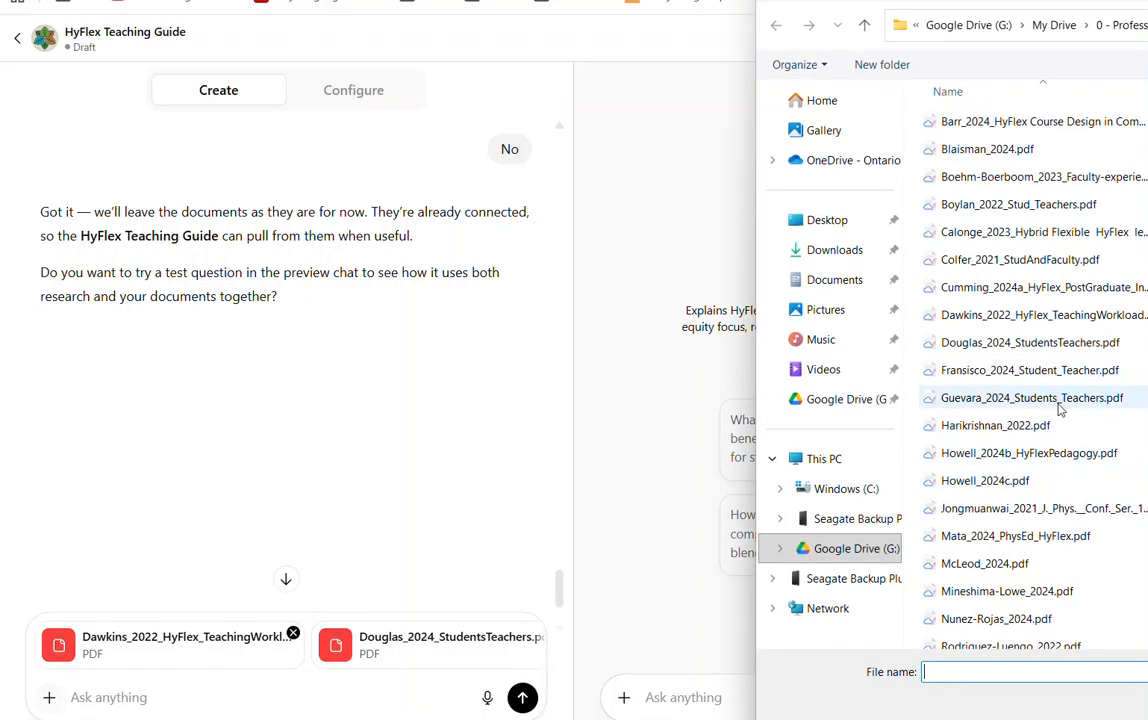
pyautogui.doubleClick(985, 398)
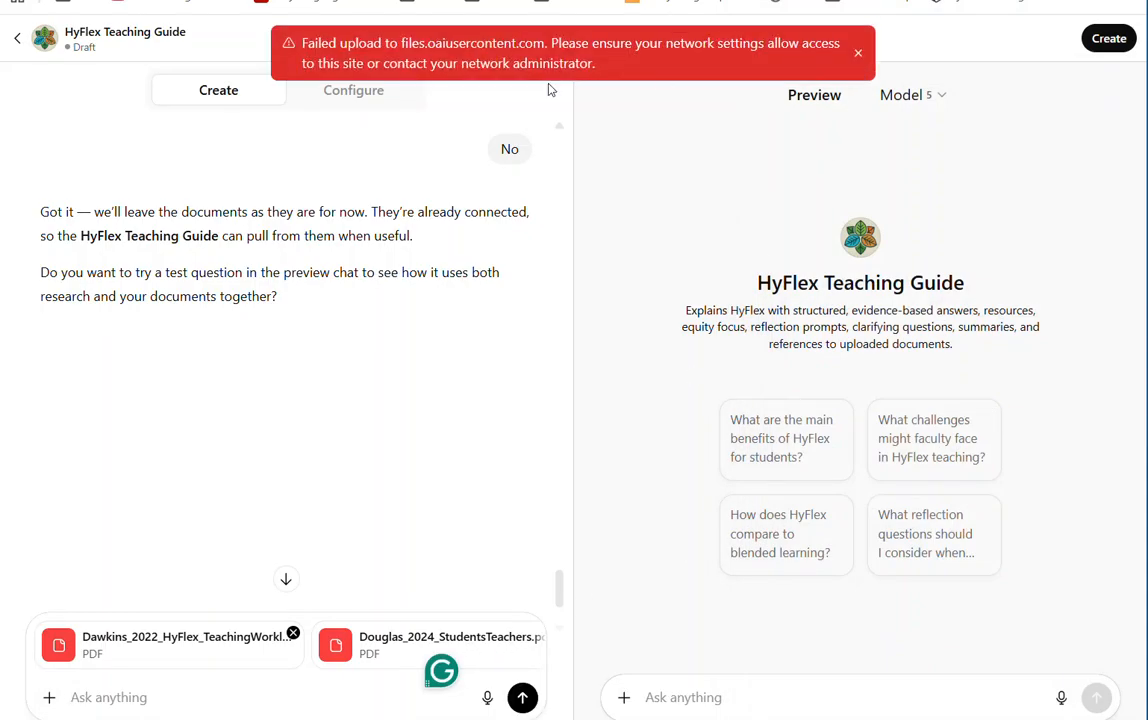
pyautogui.click(858, 56)
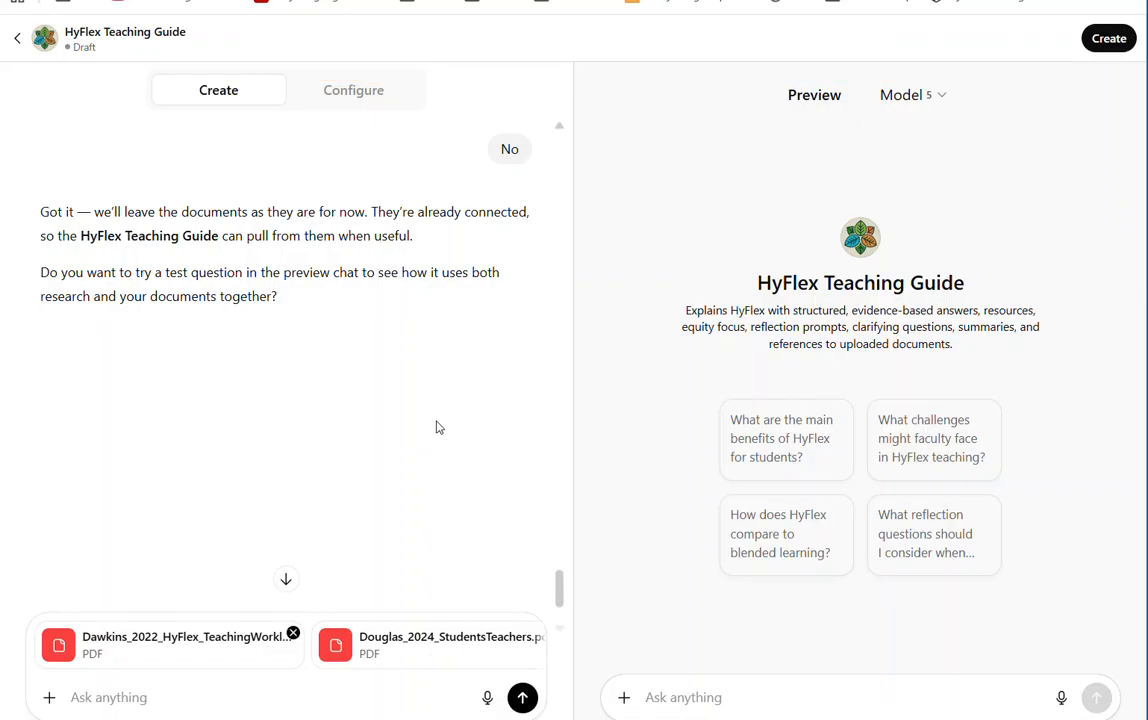
pyautogui.click(522, 697)
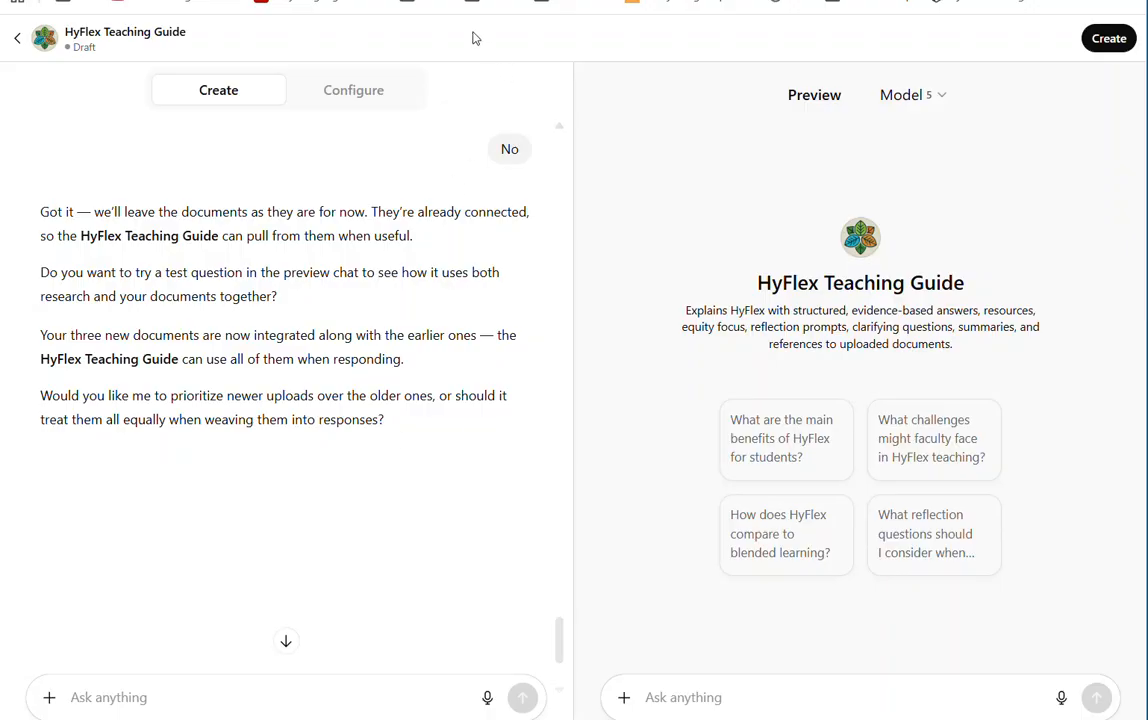
# Attach McLeod_2024.pdf to the builder chat and send it as a knowledge document
pyautogui.scroll(-5, 436, 530)
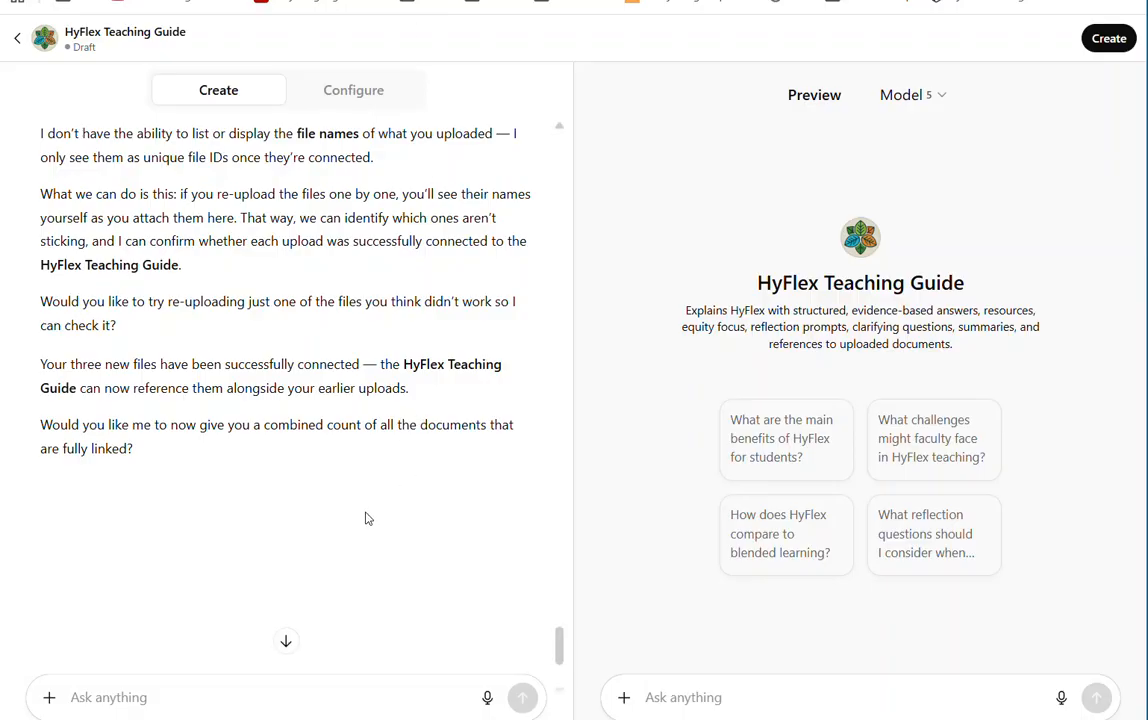
pyautogui.click(49, 699)
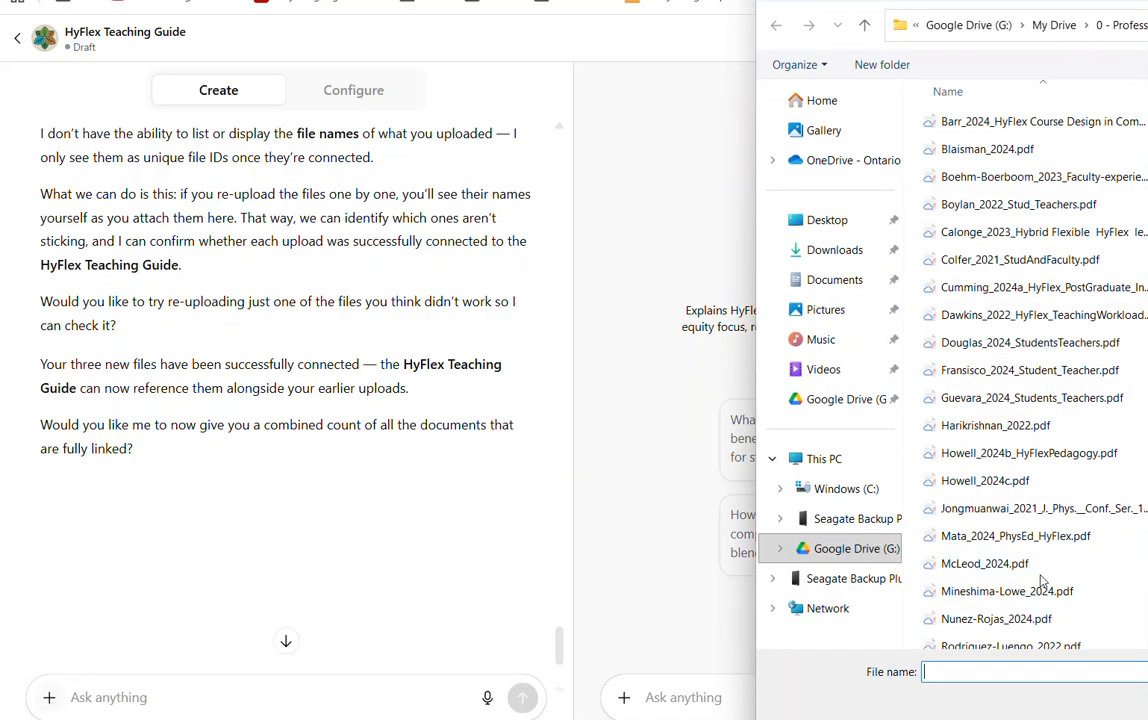
pyautogui.doubleClick(985, 564)
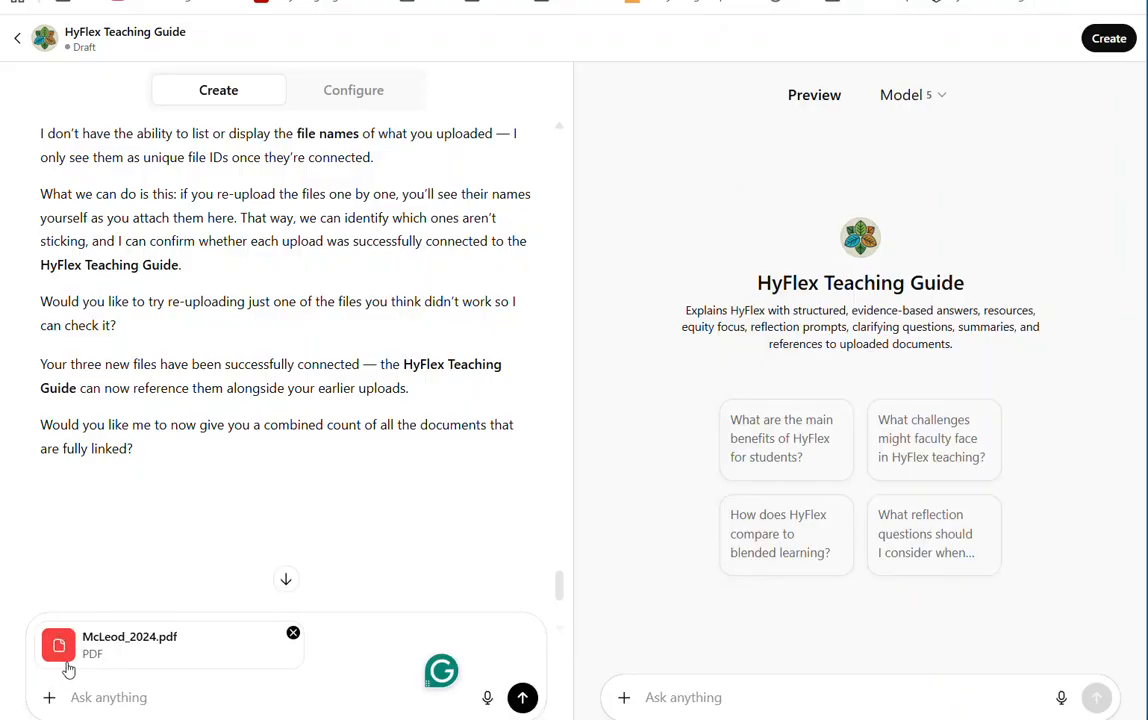
pyautogui.click(523, 698)
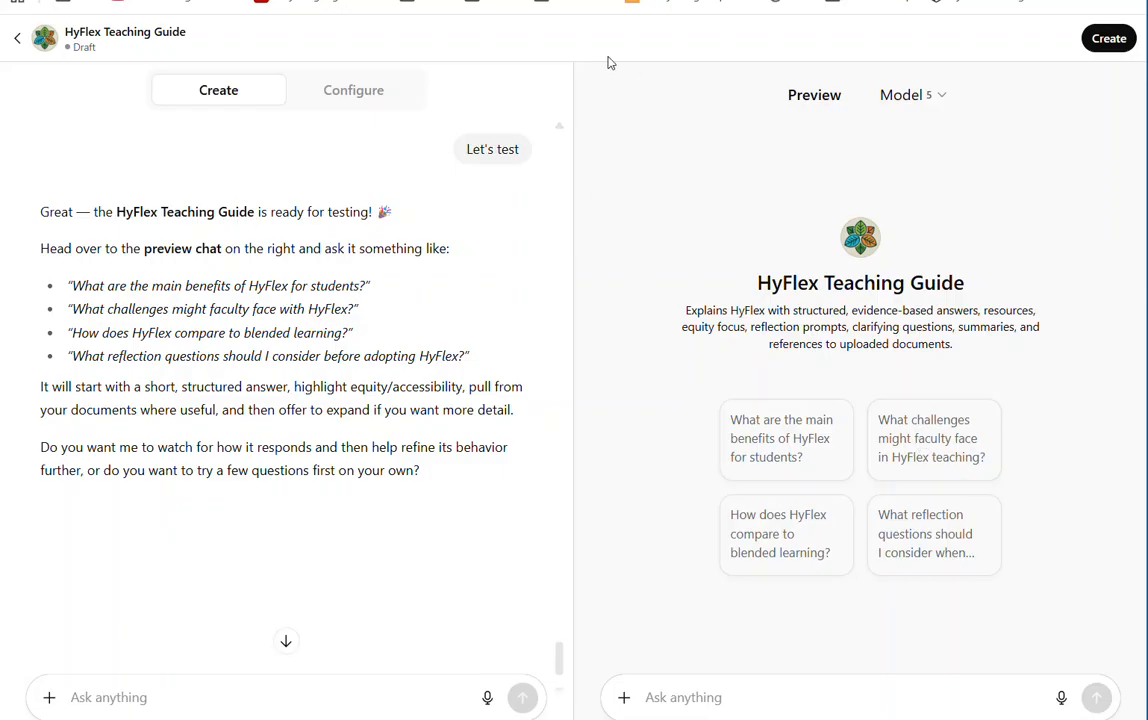
# Test the GPT in the preview chat with the builder's suggested question "What challenges might faculty face with HyFlex?"
pyautogui.moveTo(72, 309); pyautogui.dragTo(353, 309)
pyautogui.hotkey('ctrl', 'c')
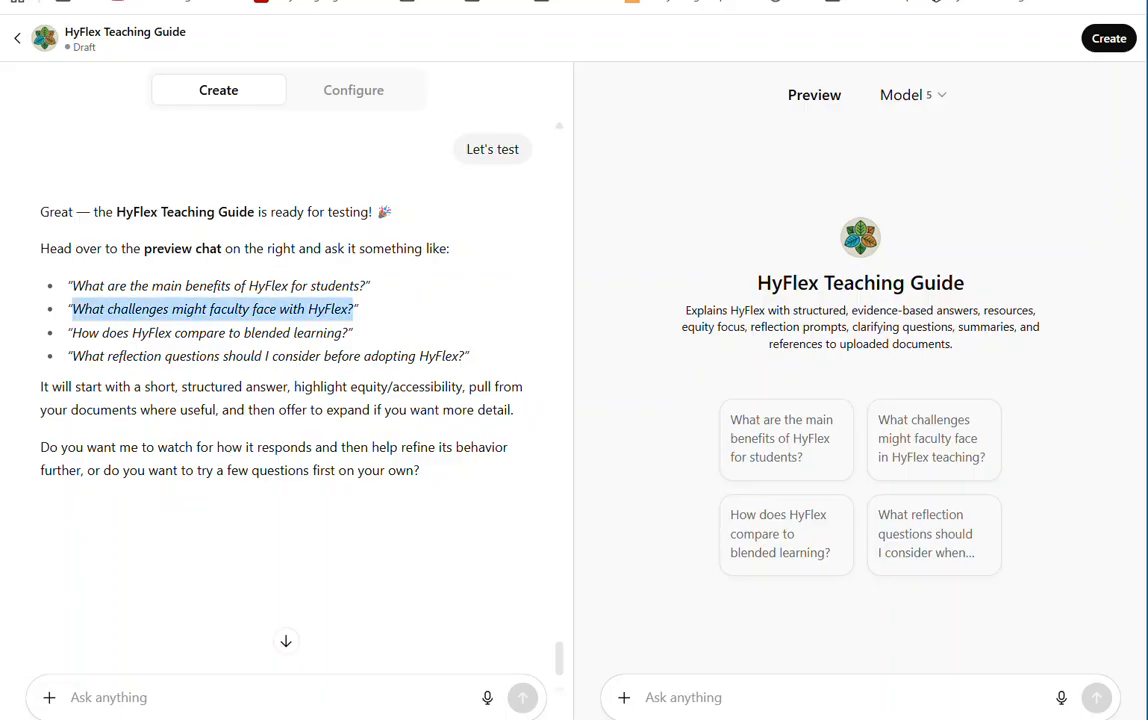
pyautogui.click(692, 690)
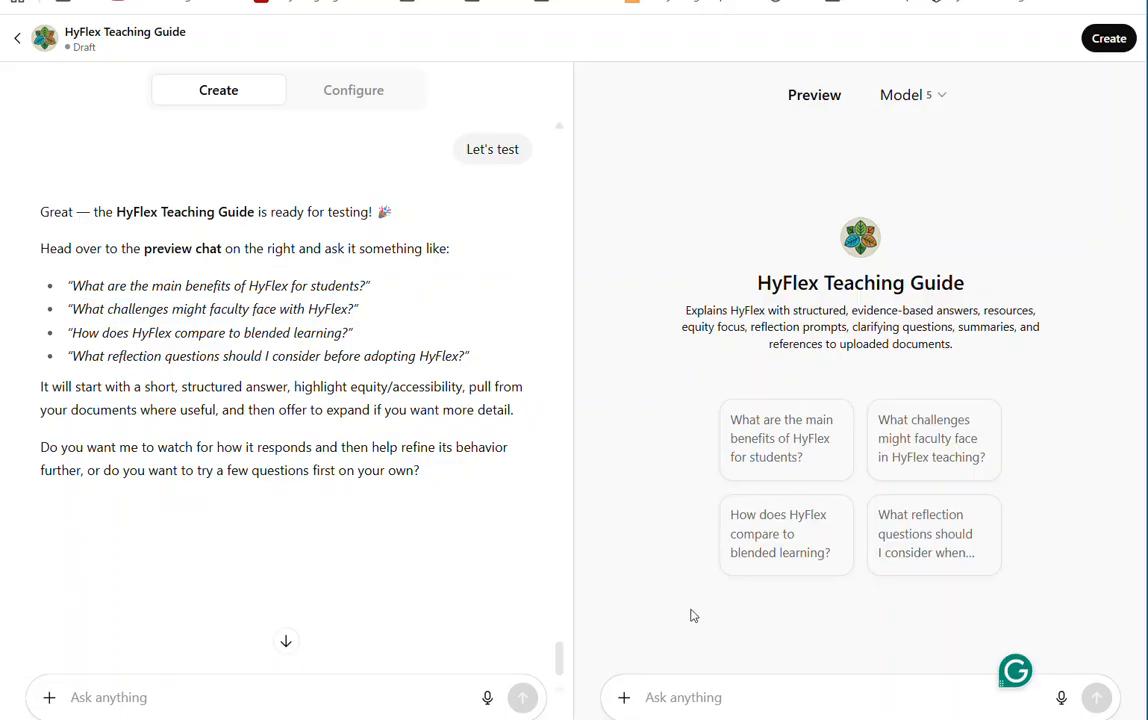
pyautogui.hotkey('ctrl', 'v')
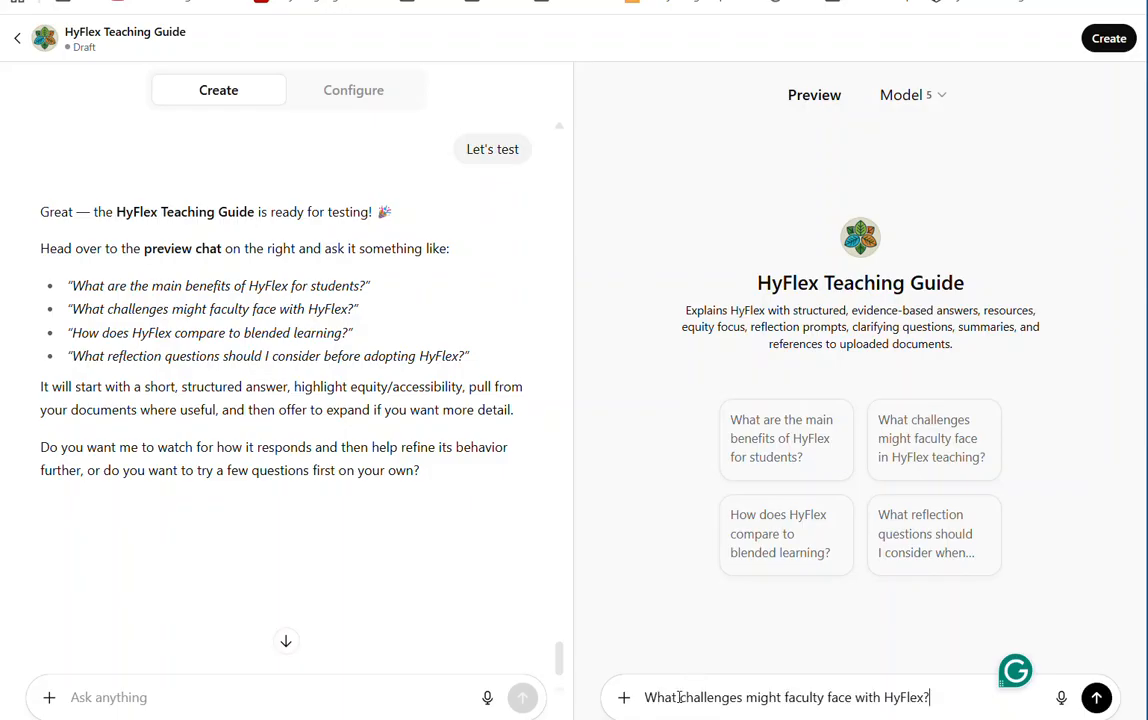
pyautogui.click(1099, 697)
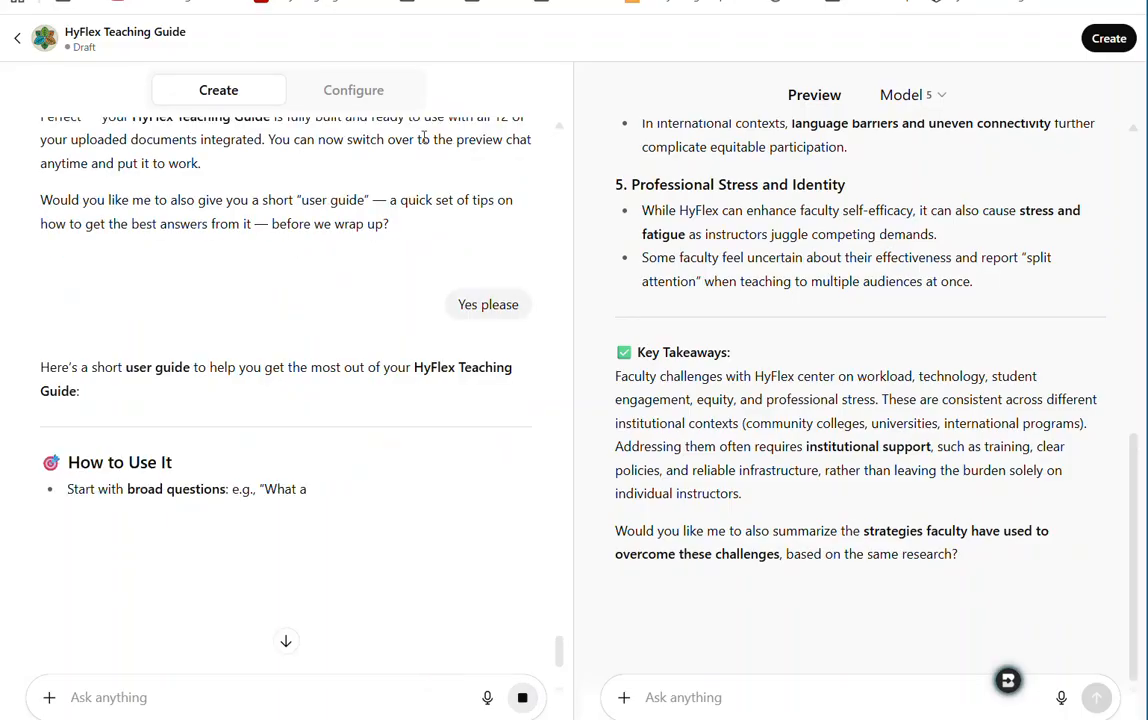
# Review the builder's short user guide on how to use the HyFlex Teaching Guide and what it does well
pyautogui.scroll(2, 438, 325)
pyautogui.scroll(-3, 434, 323)
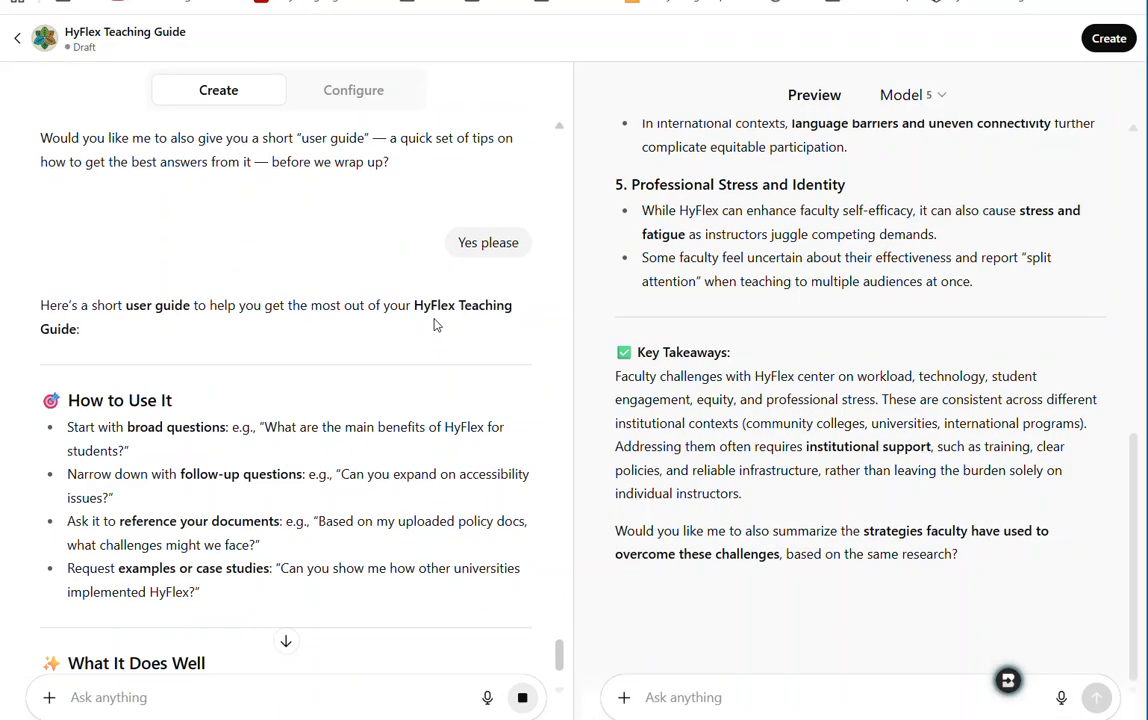
pyautogui.scroll(2, 436, 323)
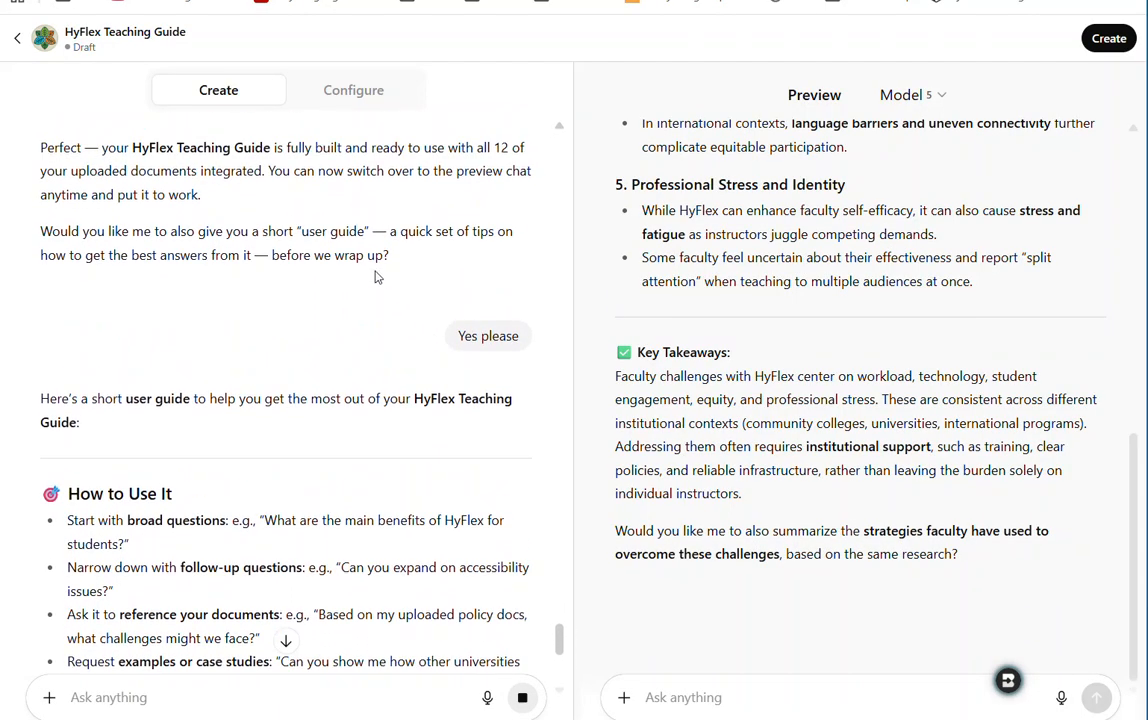
pyautogui.scroll(-5, 405, 420)
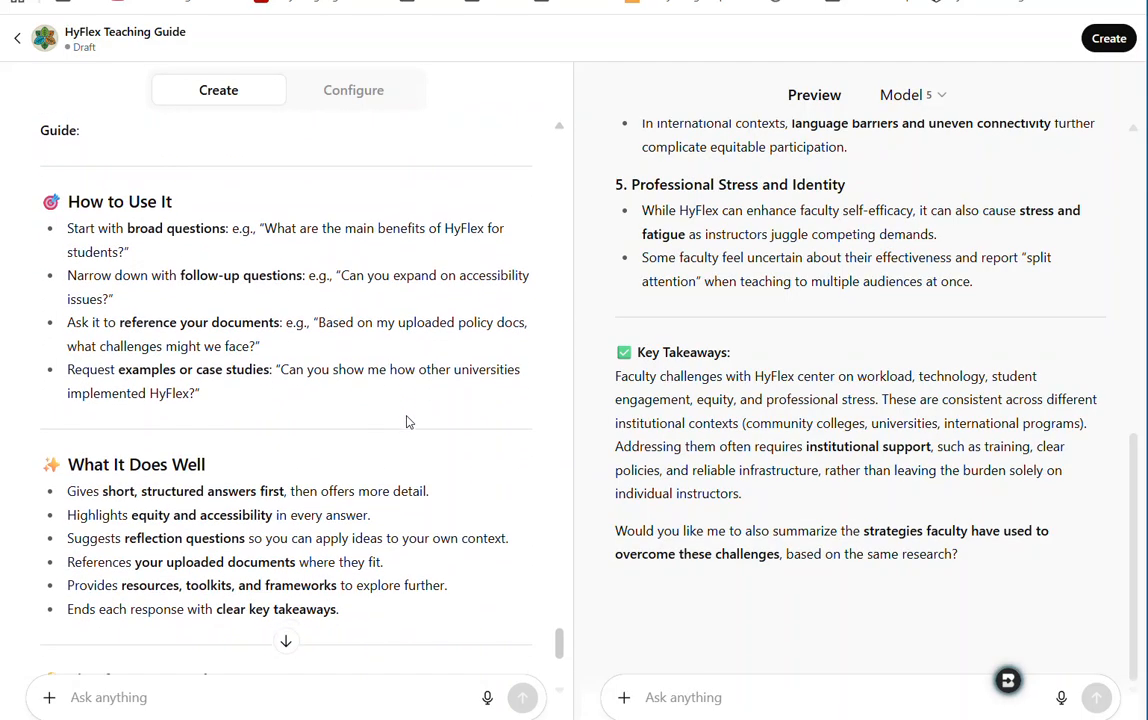
# Finish reading the builder's tips for best results, and reopen the HyFlex Teaching Guide draft from the My GPTs list
pyautogui.scroll(-3, 406, 421)
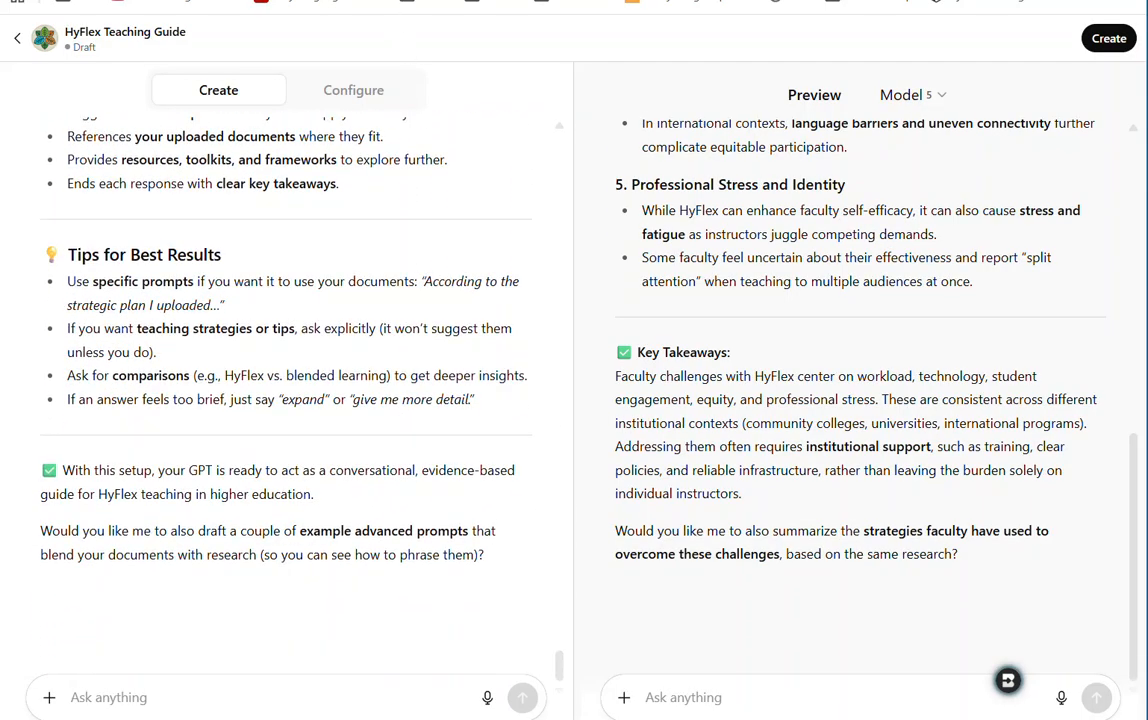
pyautogui.hotkey('ctrl', 'shift', 'Tab')
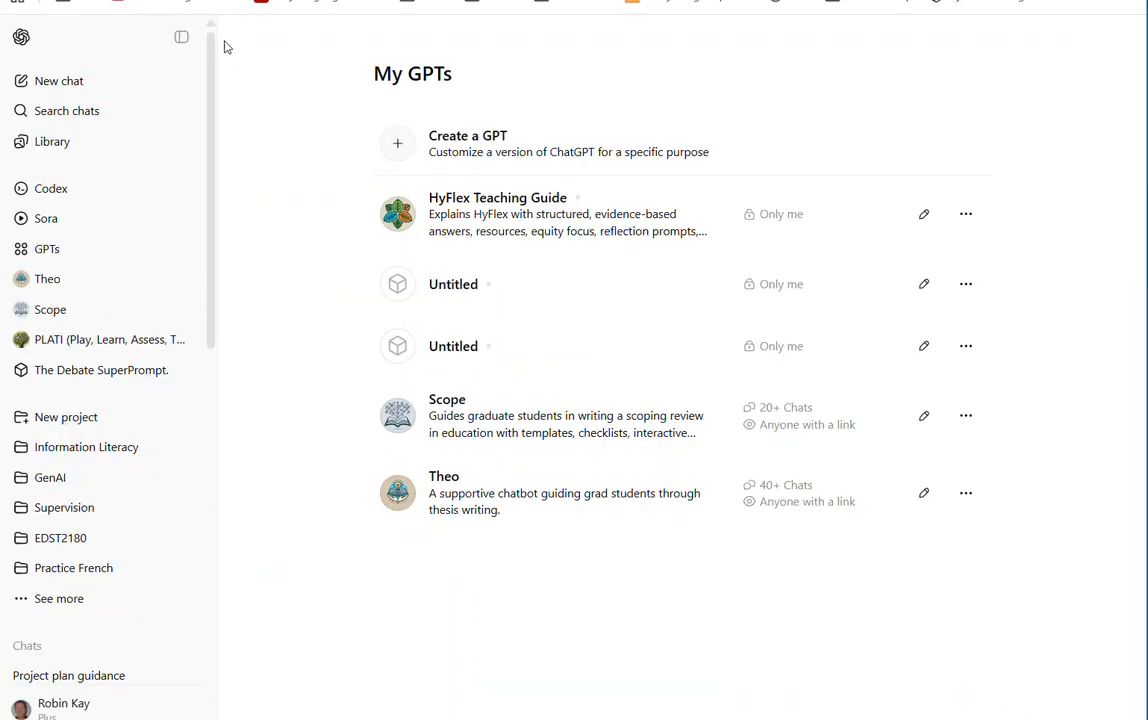
pyautogui.click(58, 252)
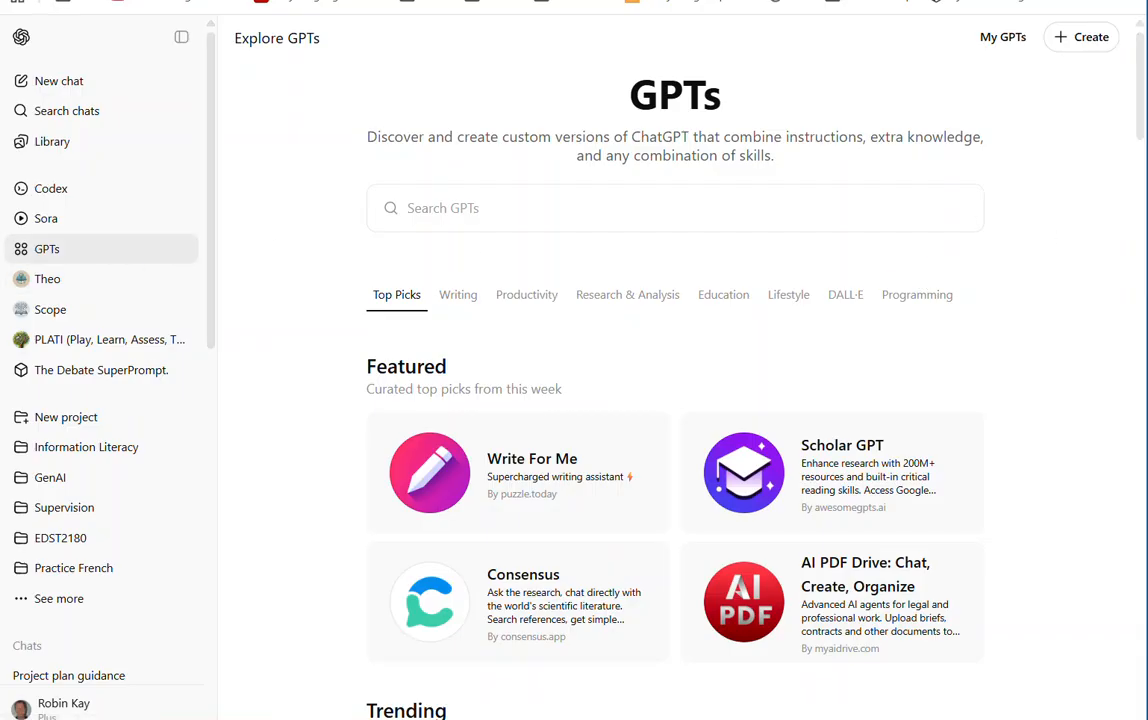
pyautogui.click(1003, 40)
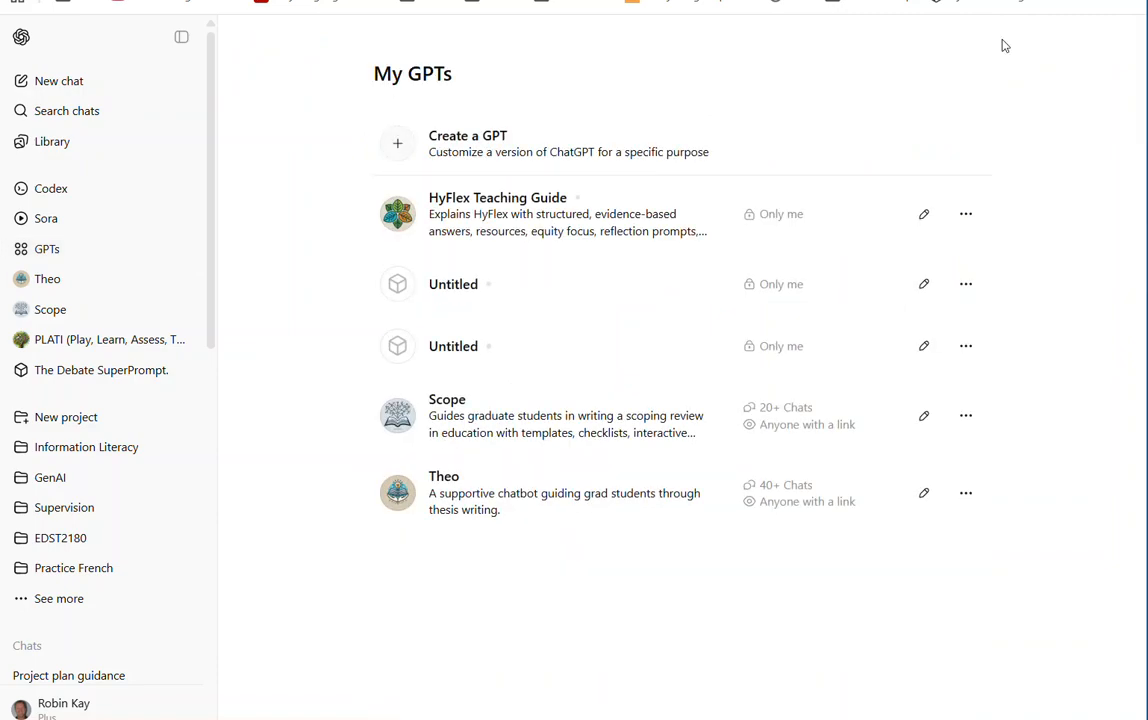
pyautogui.click(964, 216)
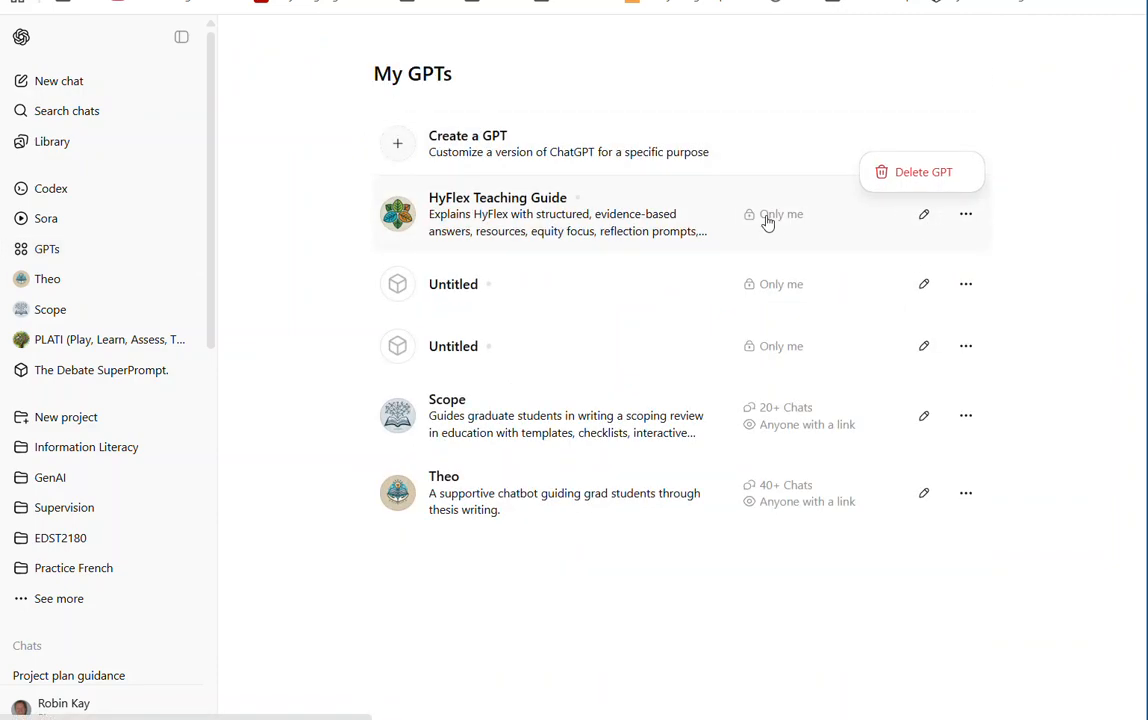
pyautogui.click(600, 222)
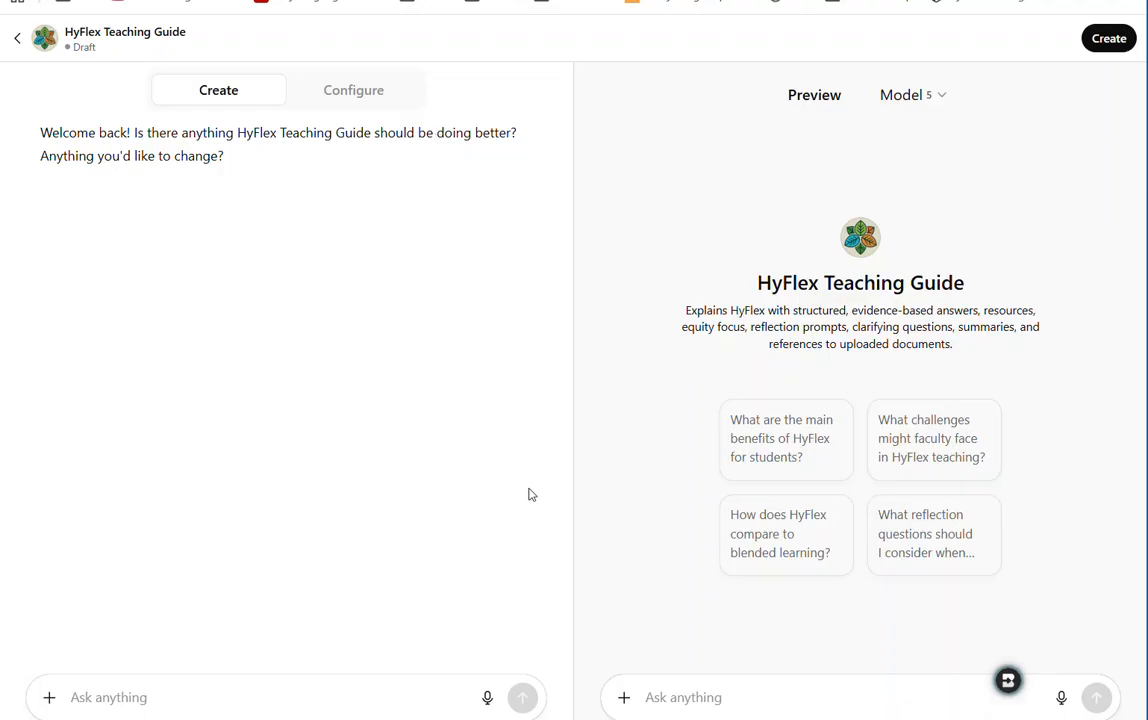
# Create the HyFlex Teaching Guide GPT with sharing set to Anyone with the link, and dismiss the saved-settings dialog
pyautogui.click(1106, 40)
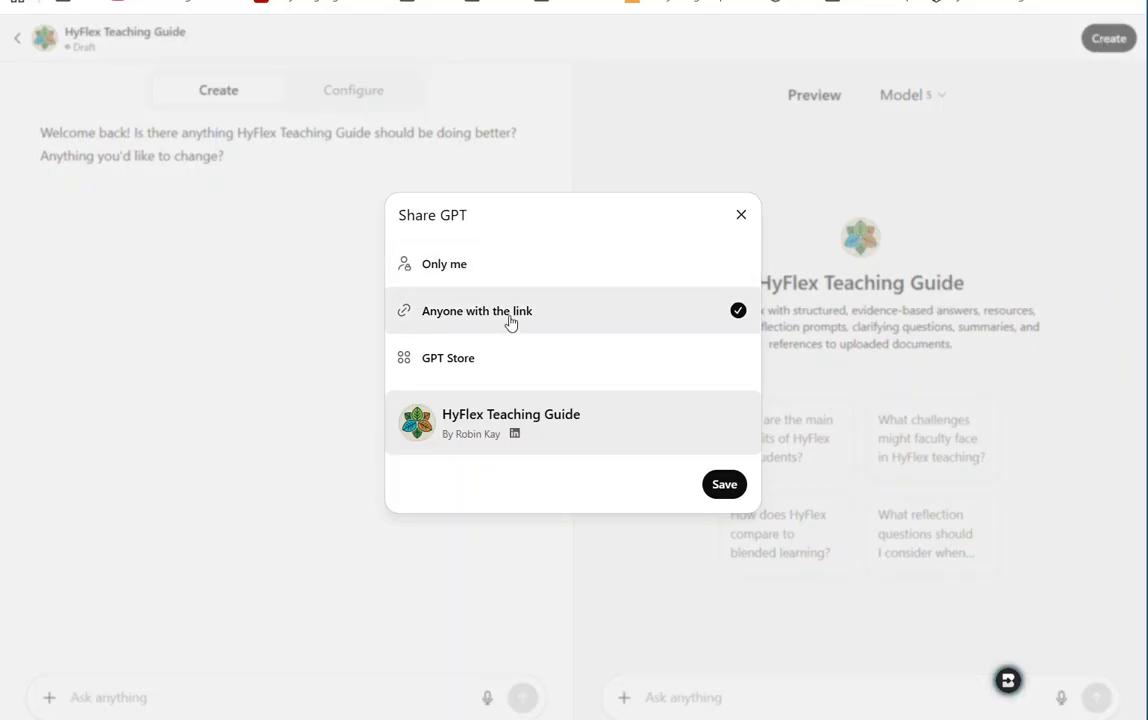
pyautogui.click(733, 486)
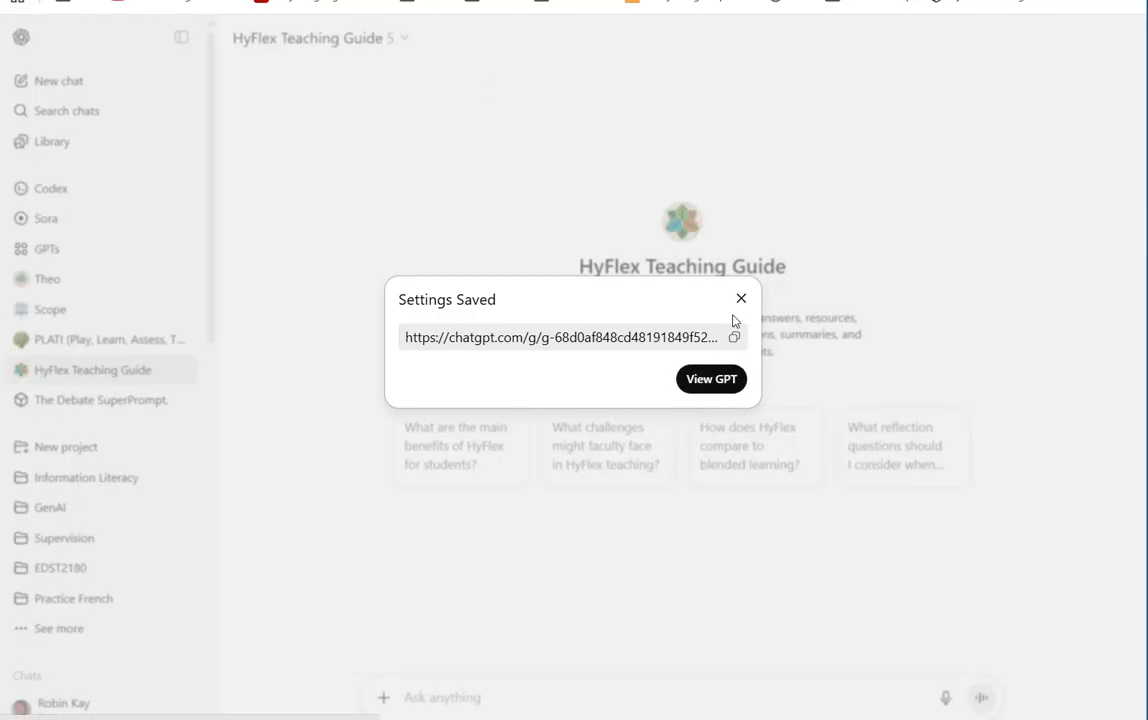
pyautogui.click(741, 298)
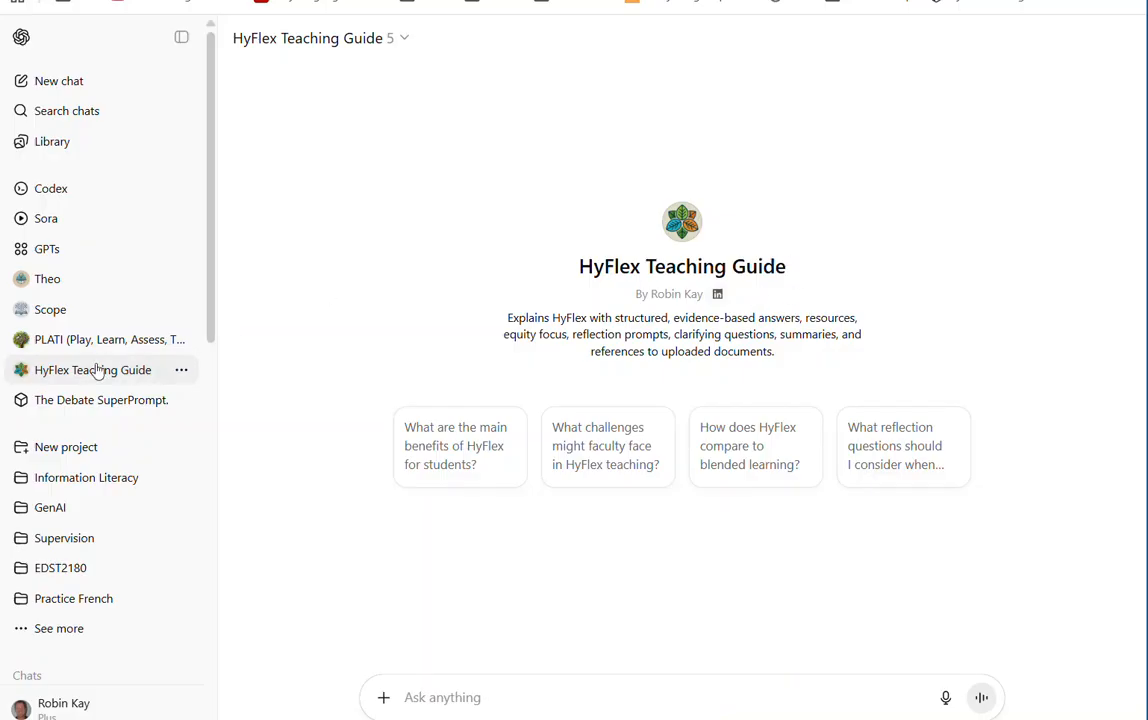
# Check the sidebar options of the published HyFlex Teaching Guide and inspect its shareable web address
pyautogui.click(184, 372)
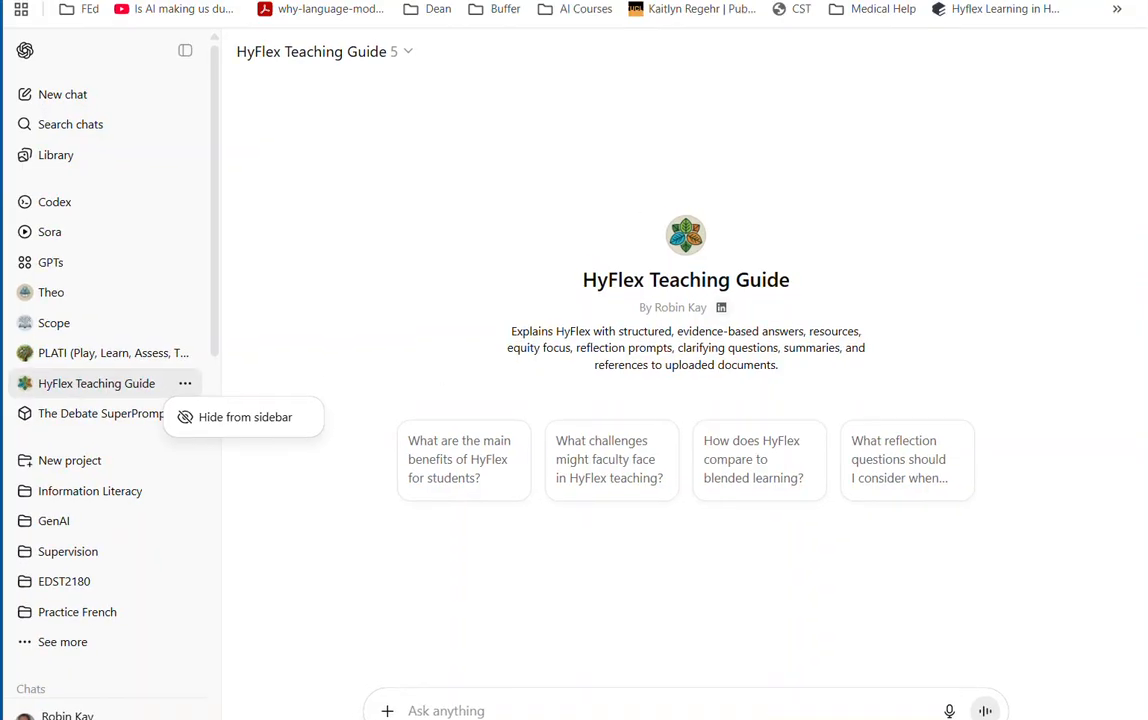
pyautogui.click(677, 50)
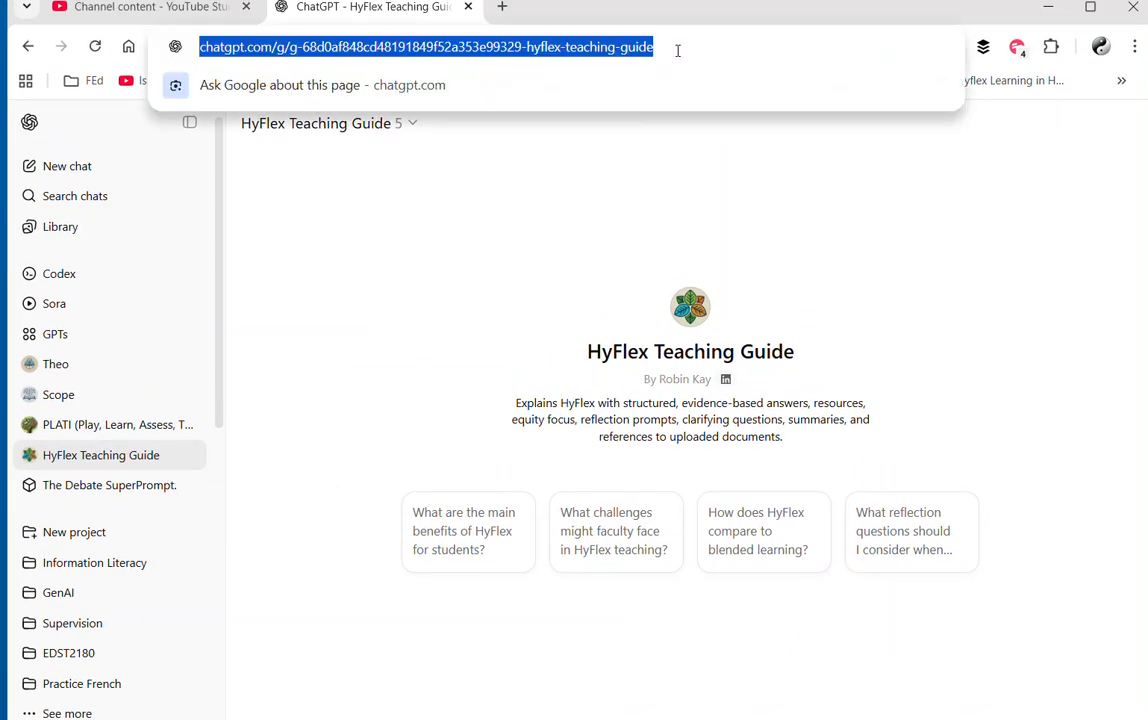
pyautogui.click(890, 18)
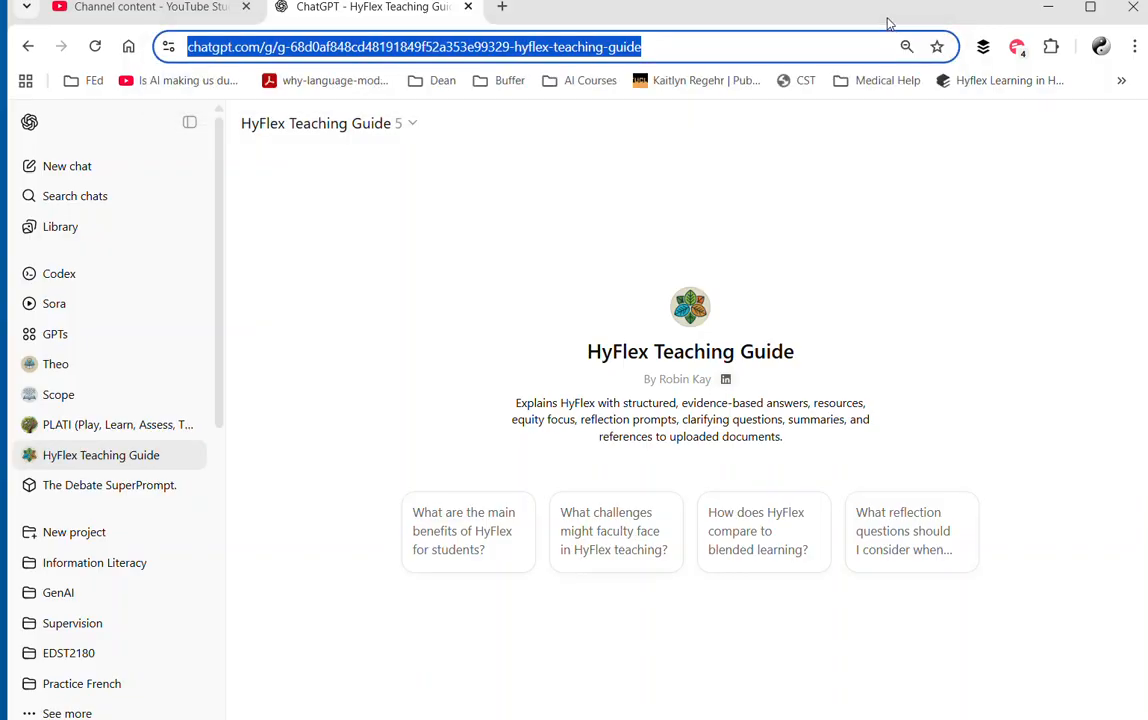
pyautogui.click(899, 282)
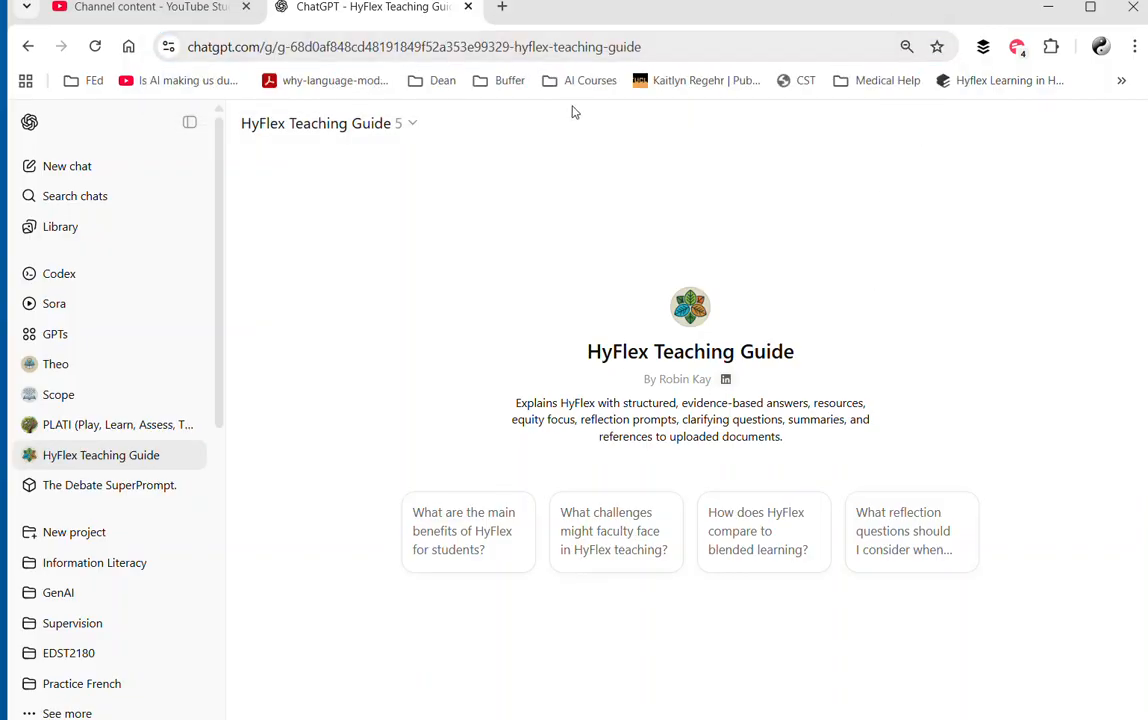